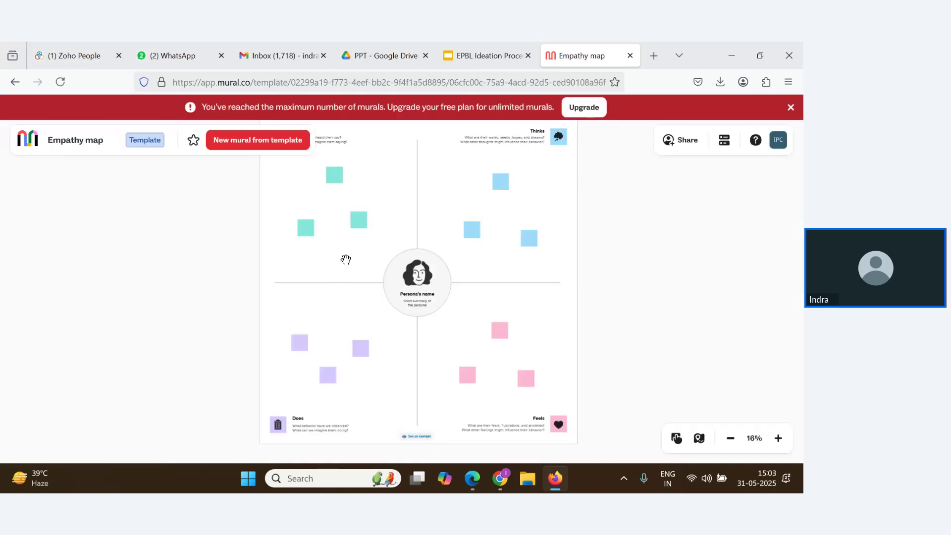
- Dismiss the mural limit banner, leave the template for the workspace's home page, and open the existing Empathy map mural
drag(379, 177, 380, 208)
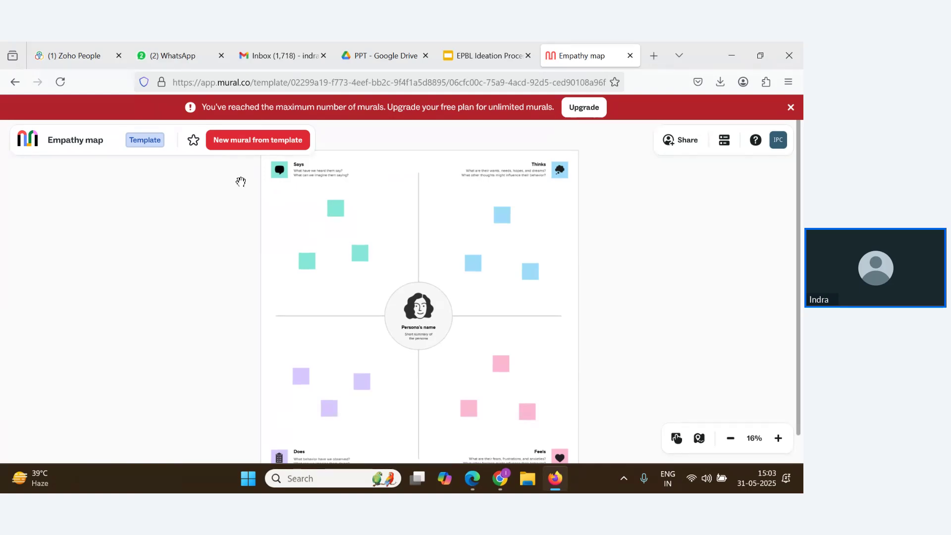
click(791, 107)
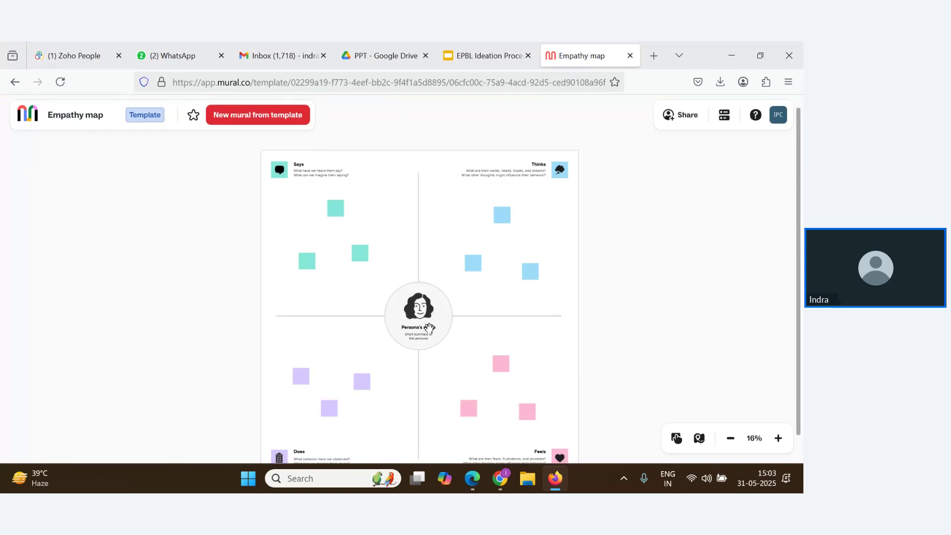
click(778, 115)
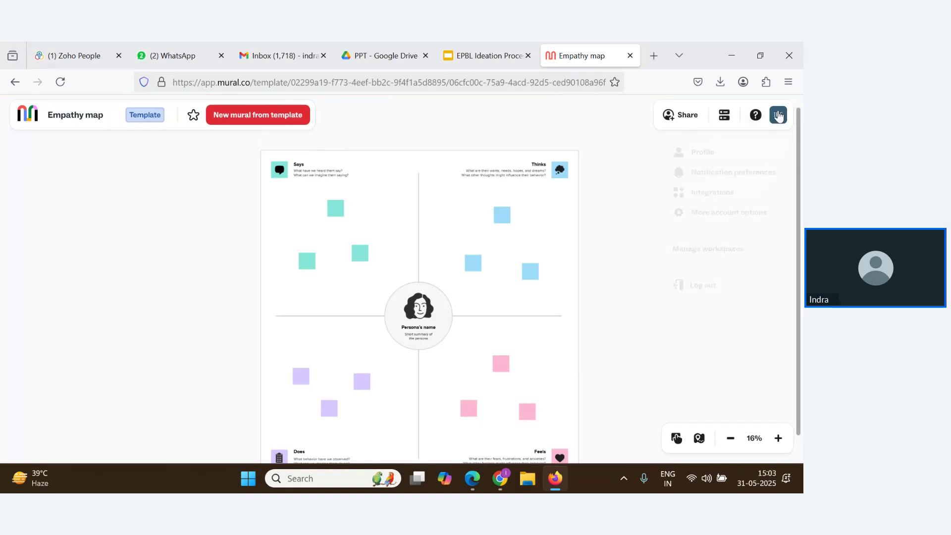
click(711, 258)
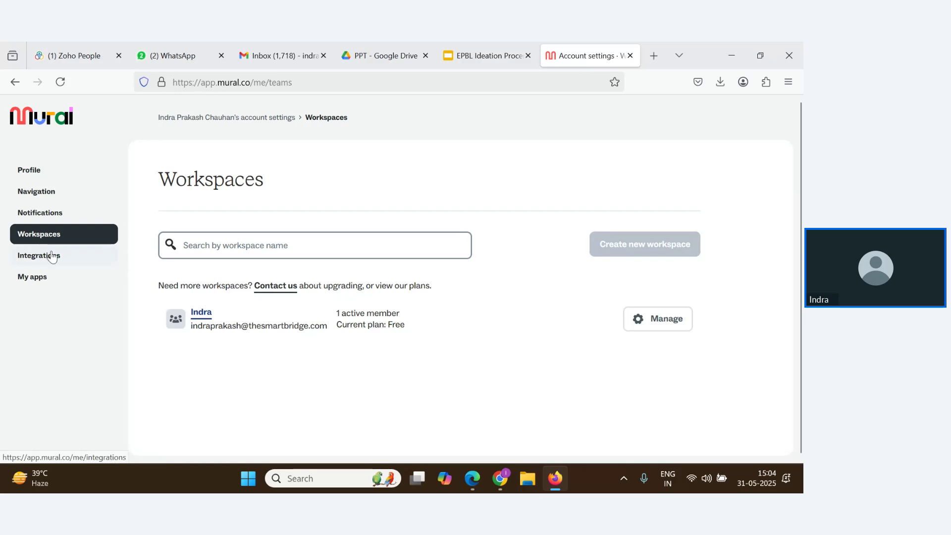
click(200, 315)
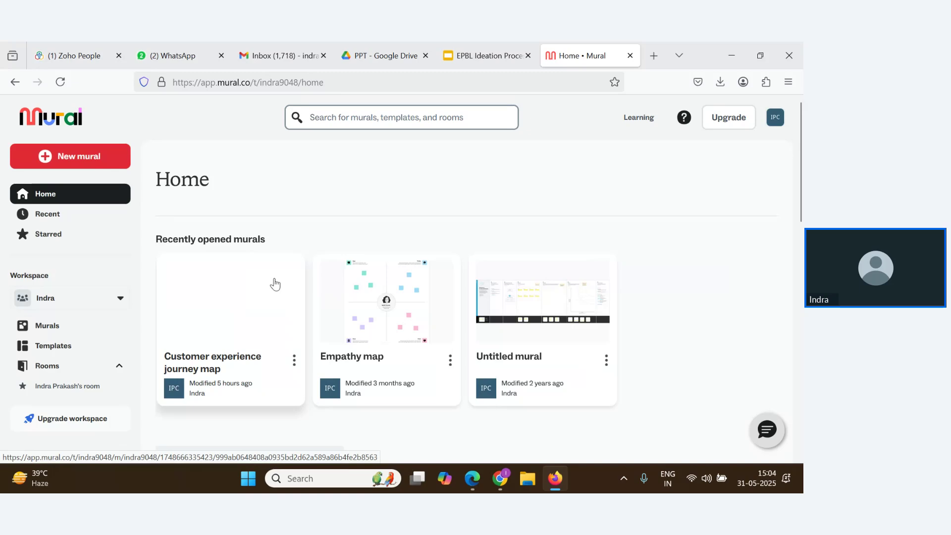
click(394, 312)
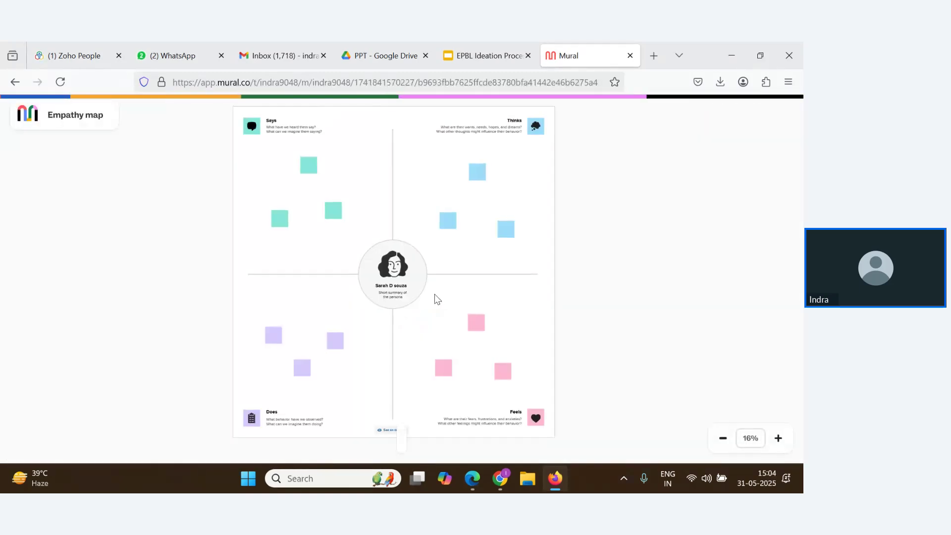
- Replace the persona's name in the centre circle with the doctor's name and centre the text below the portrait
click(387, 288)
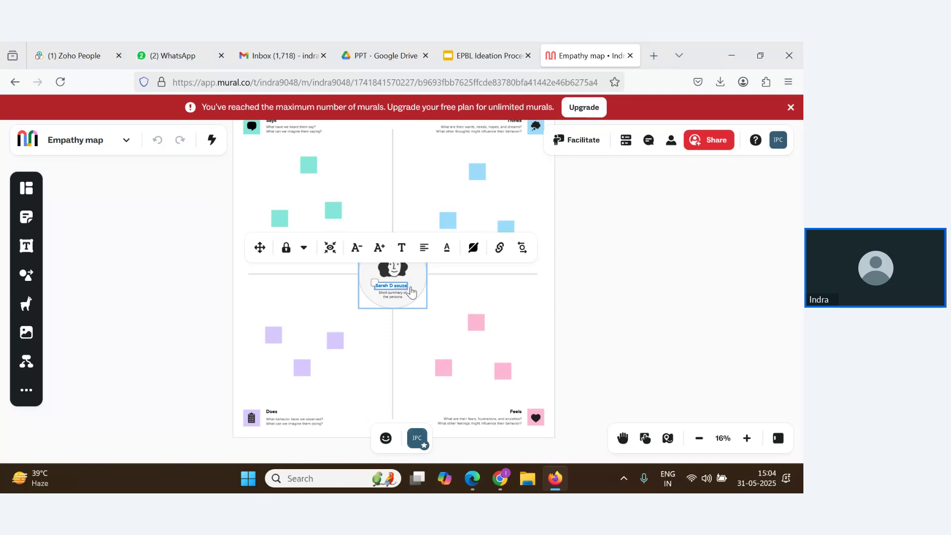
text(Dr)
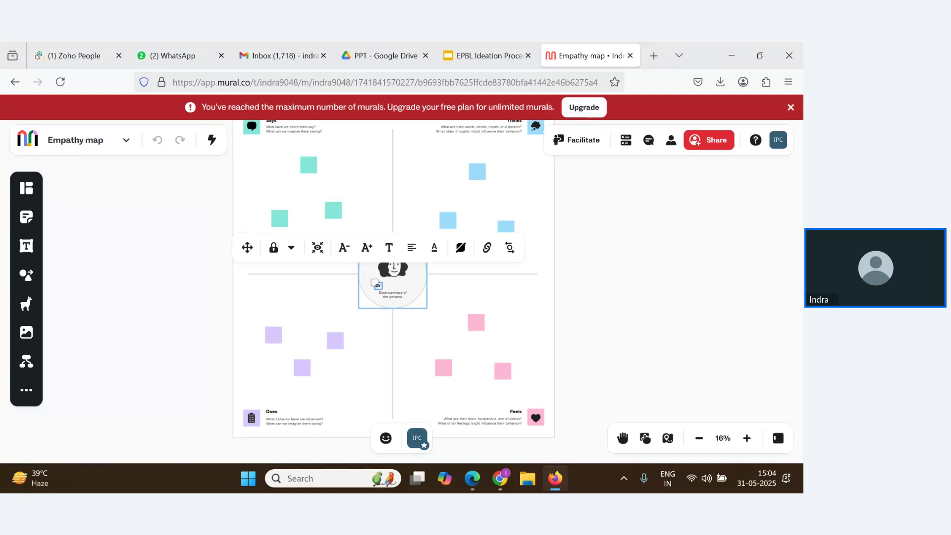
text( Will)
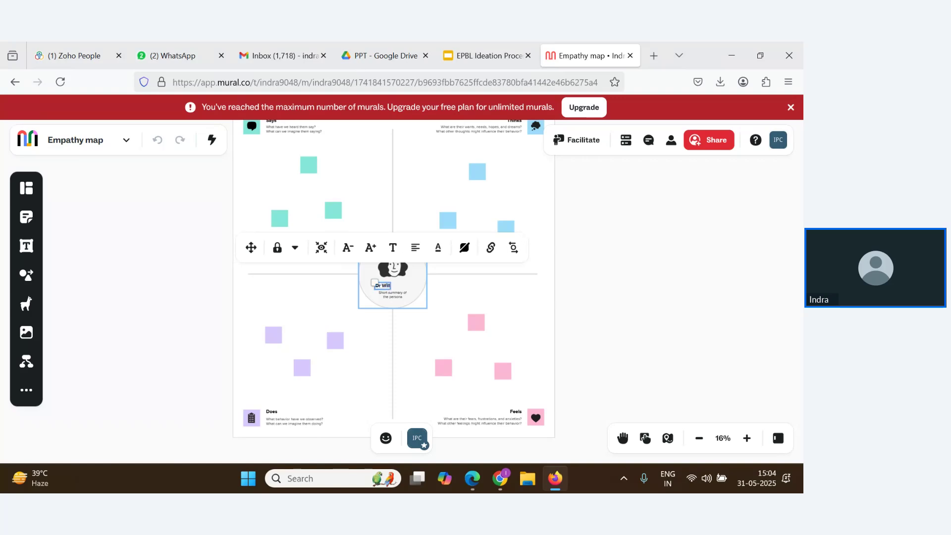
text(iam)
key(Escape)
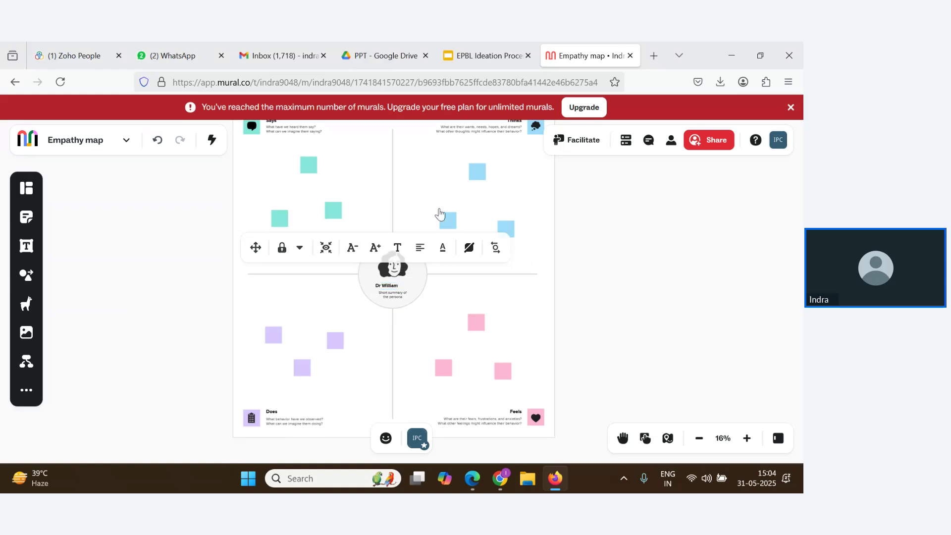
click(424, 293)
double_click(388, 289)
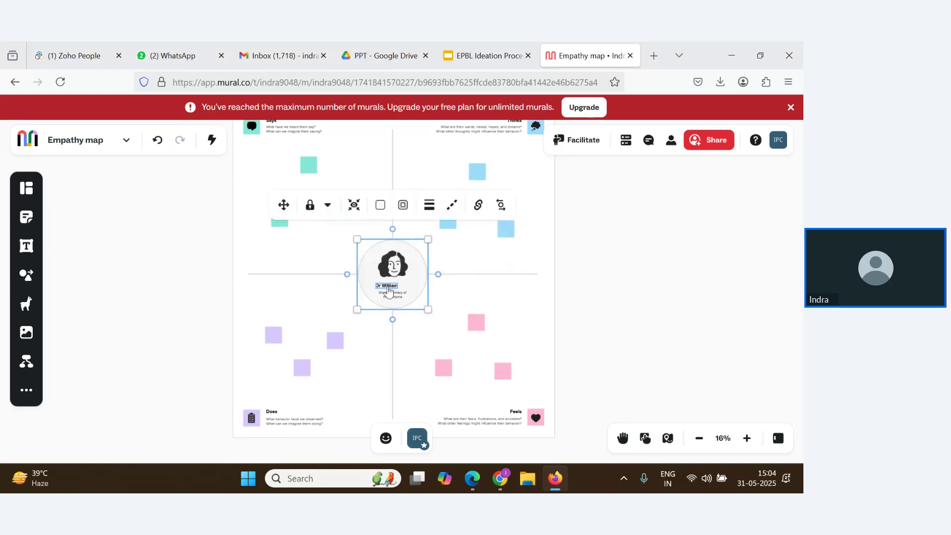
click(388, 288)
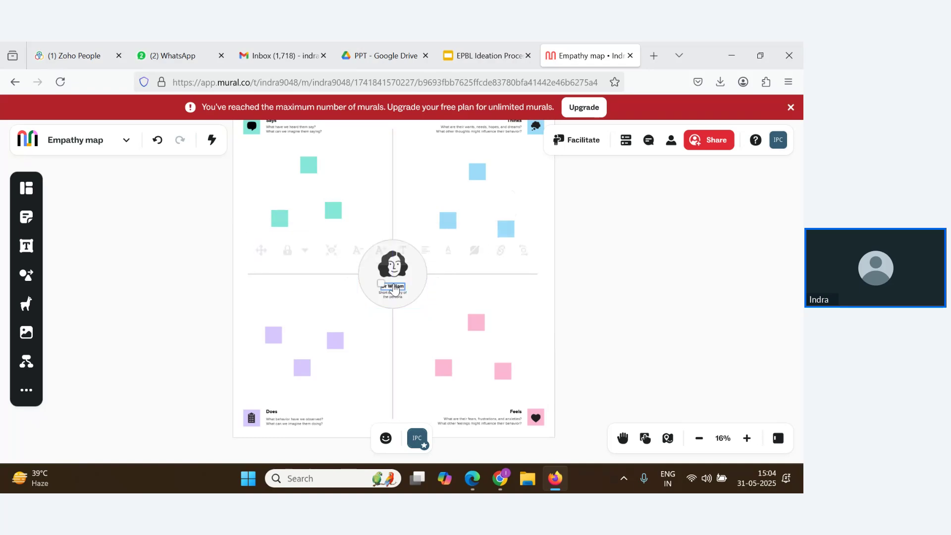
scroll(674, 322, up, 1)
scroll(520, 329, down, 1)
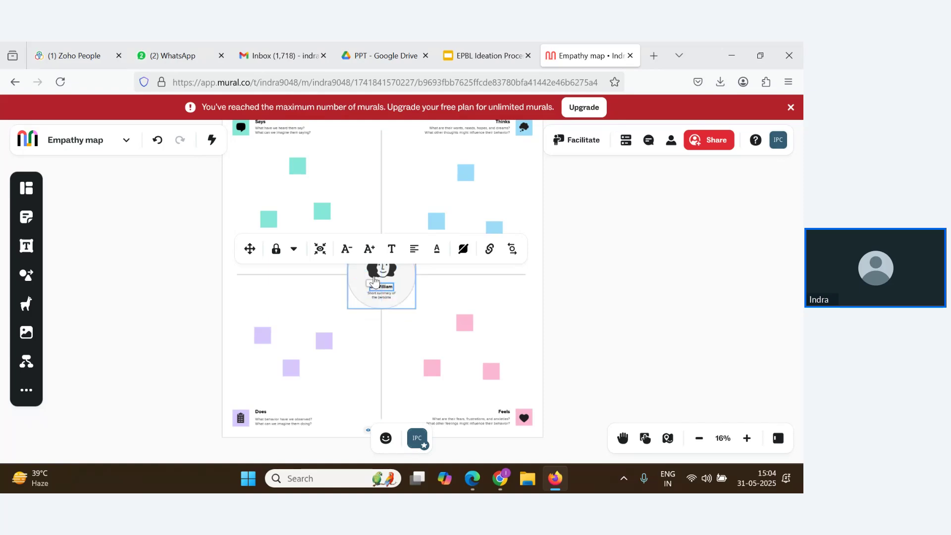
- Enlarge the uppermost green sticky note in the Says quadrant to more than twice its width
click(297, 171)
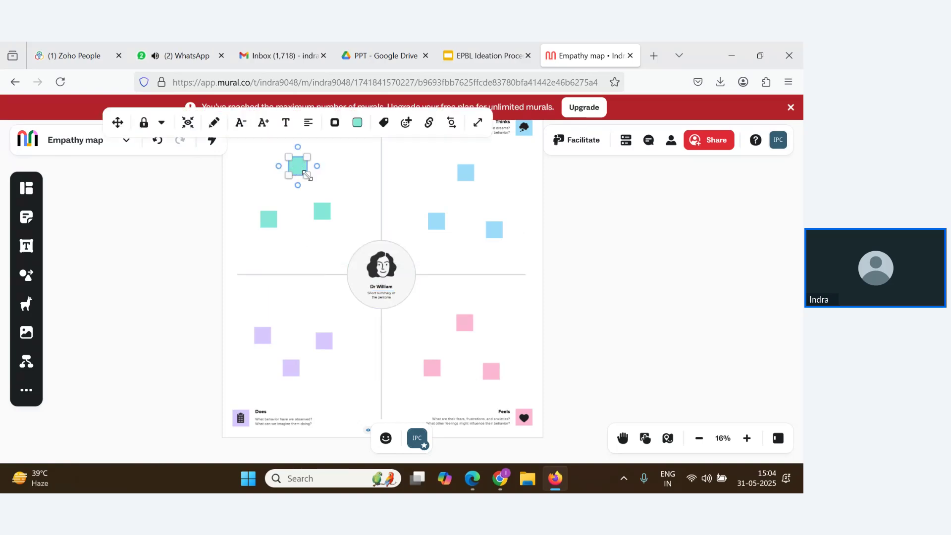
drag(307, 174, 333, 201)
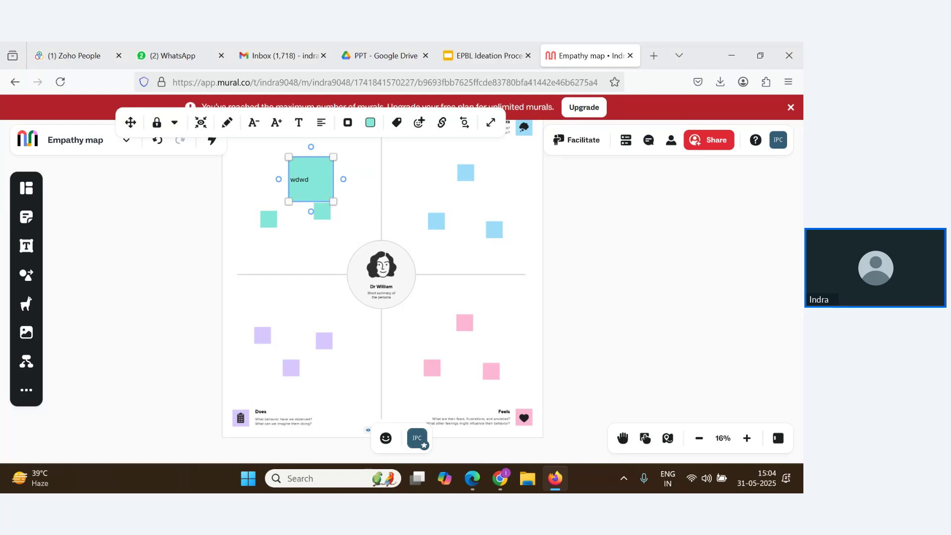
click(513, 189)
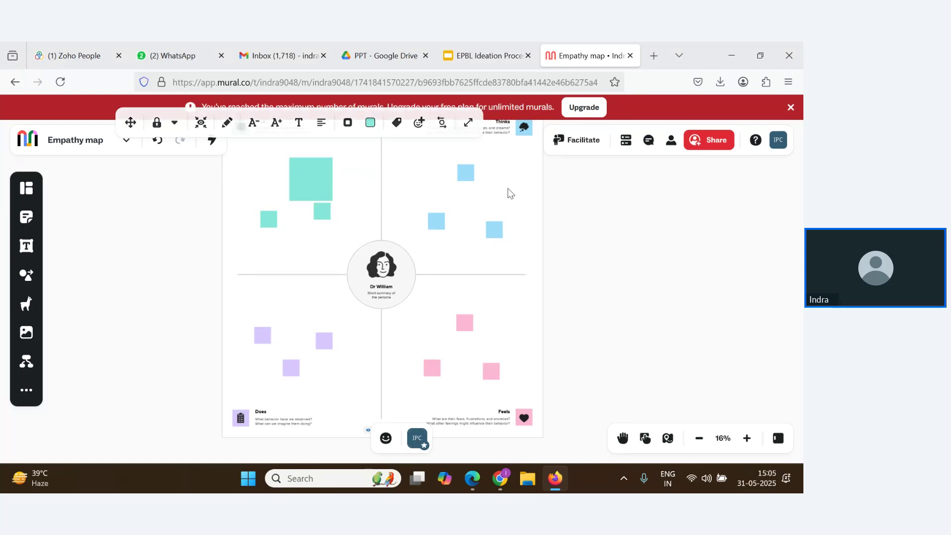
- Try the sample text "asd" in the uppermost blue sticky note of the Thinks quadrant
click(466, 175)
text(asd)
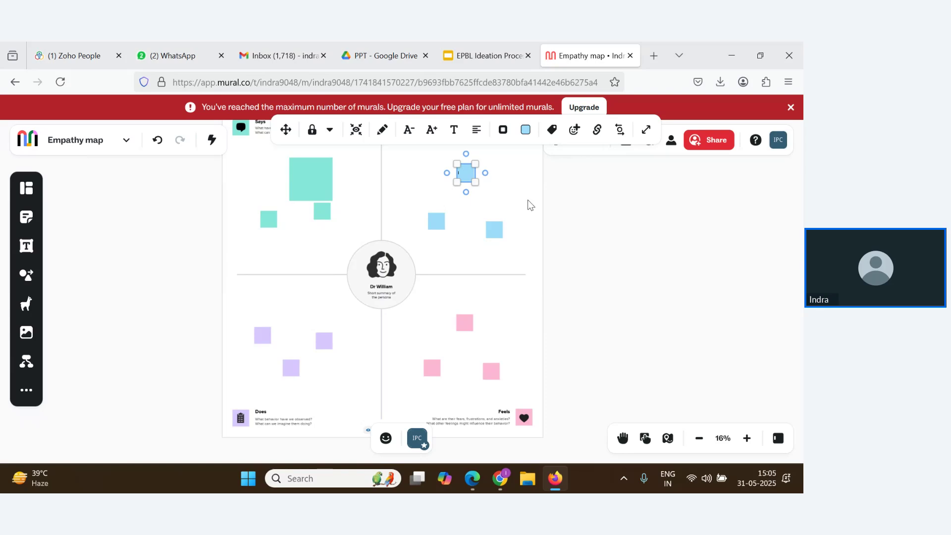
click(329, 131)
scroll(549, 325, down, 5)
scroll(525, 321, up, 4)
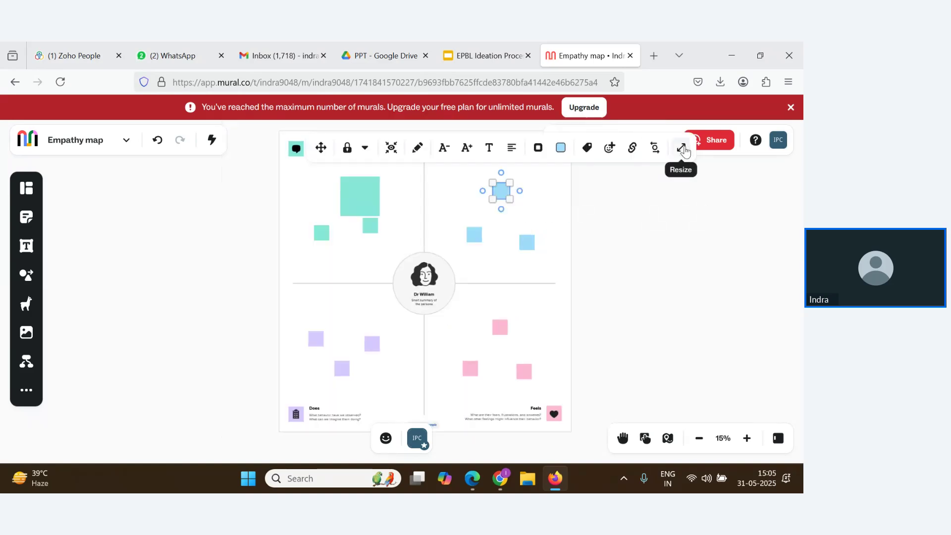
- Switch to Google Drive in Edge and open Empathy Map Canvas.docx.pdf from the Ideation Phase folder
key(alt+Tab)
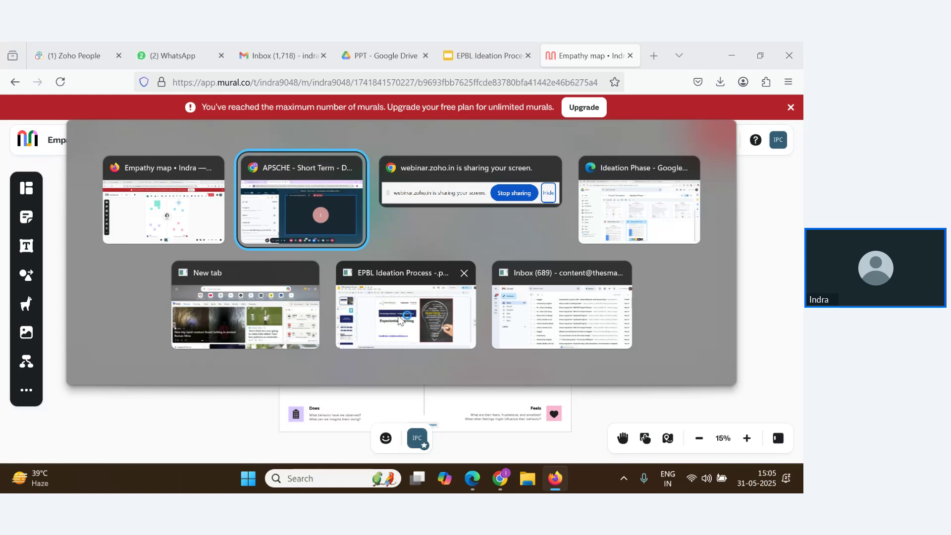
key(alt+Tab)
key(alt+Tab)
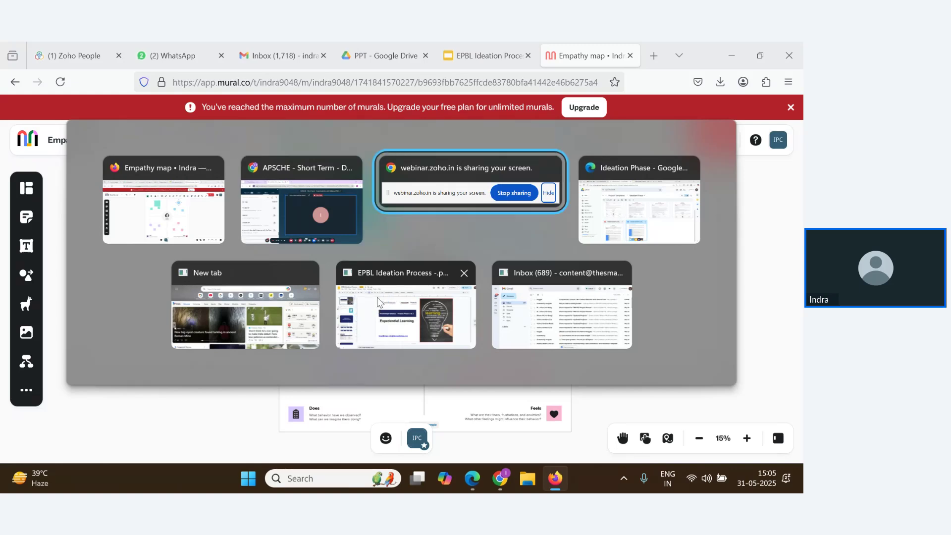
scroll(348, 374, up, 2)
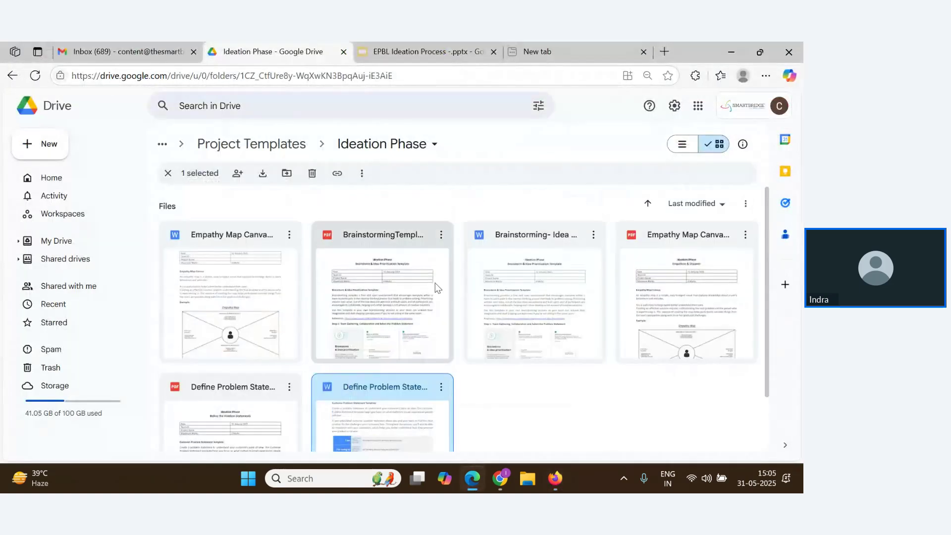
double_click(683, 242)
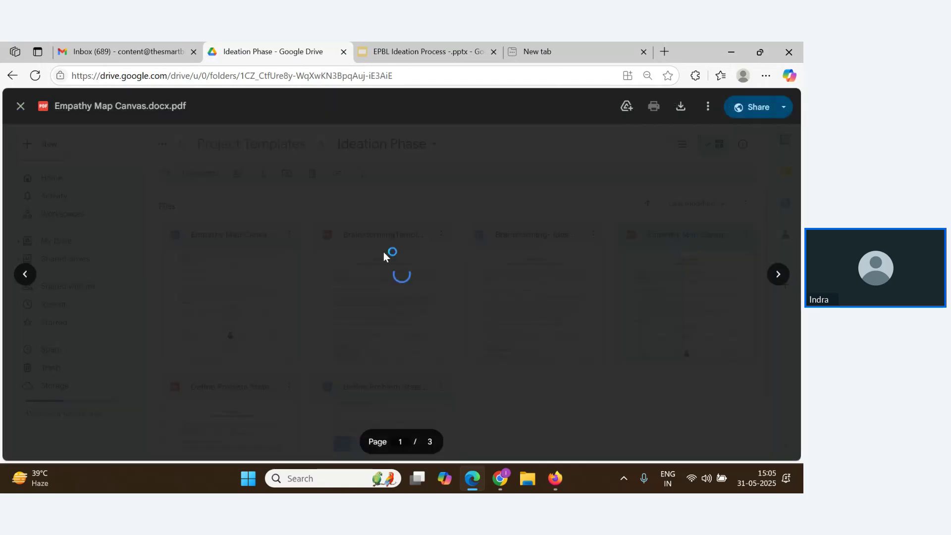
- Review the PDF's header table, canvas description, example empathy map and reference link, then close the preview
scroll(385, 268, down, 4)
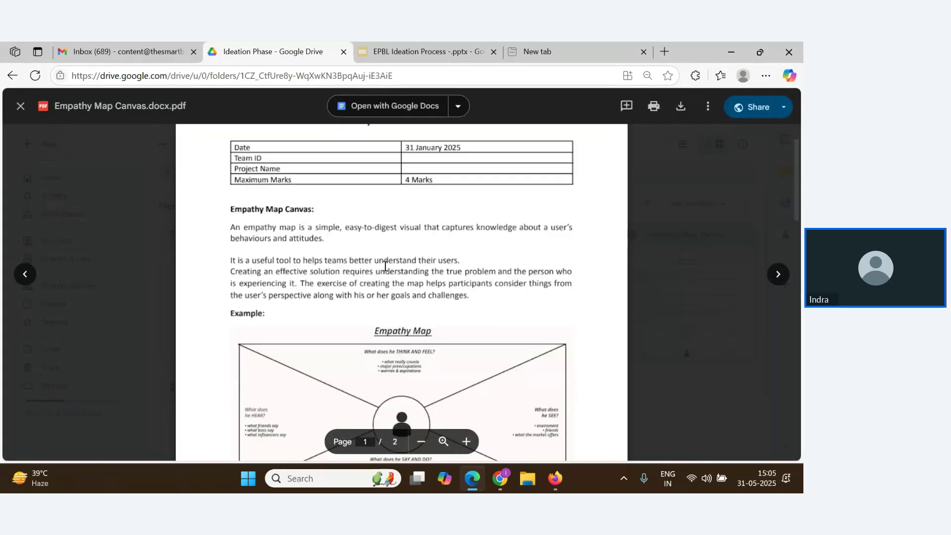
scroll(318, 201, up, 5)
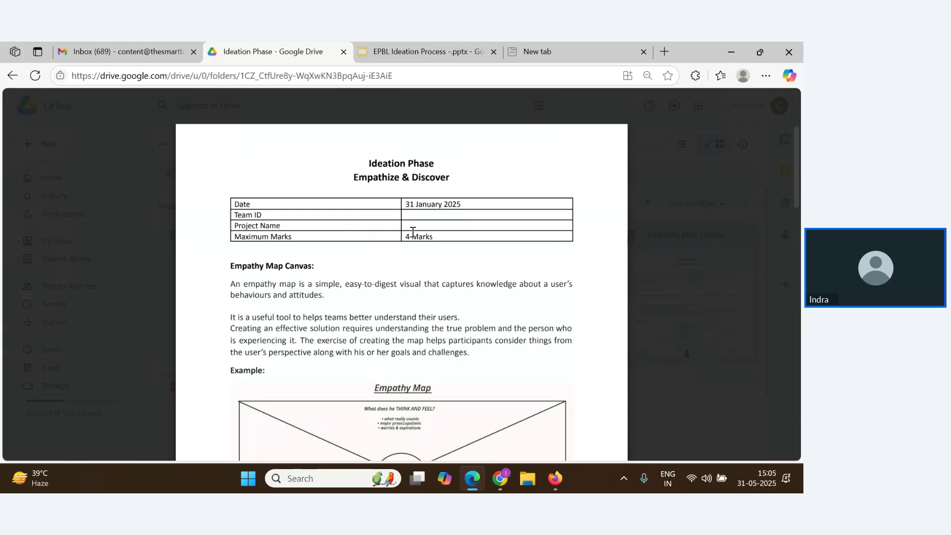
scroll(430, 242, down, 10)
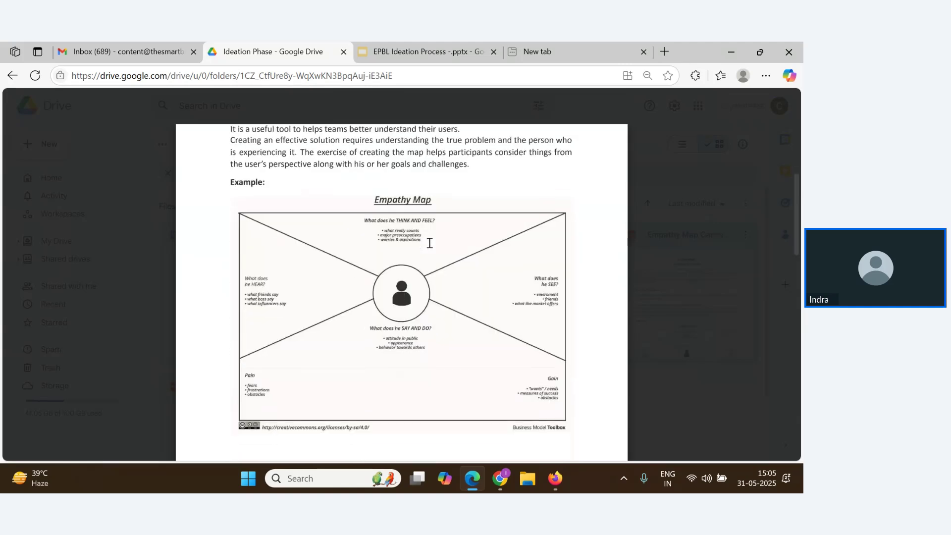
scroll(422, 274, up, 10)
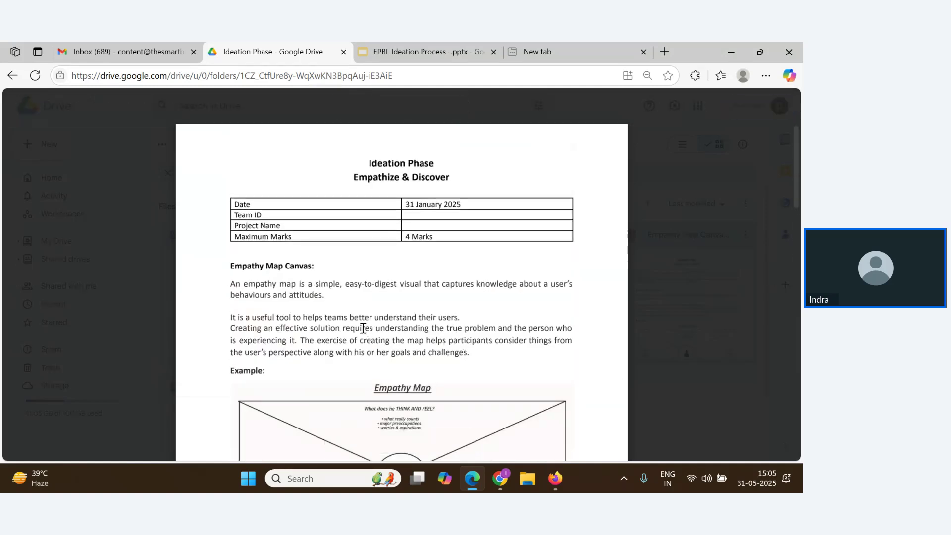
scroll(289, 290, down, 5)
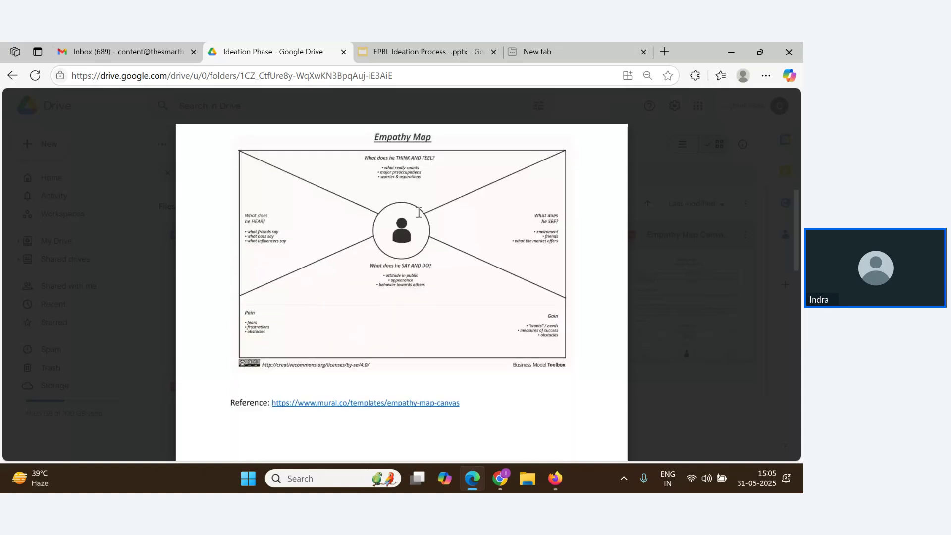
scroll(425, 200, up, 1)
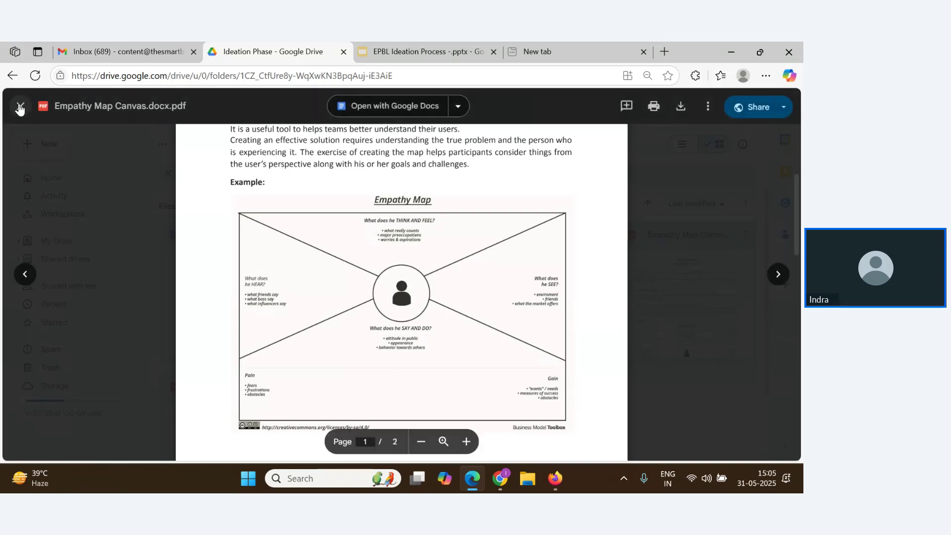
click(20, 105)
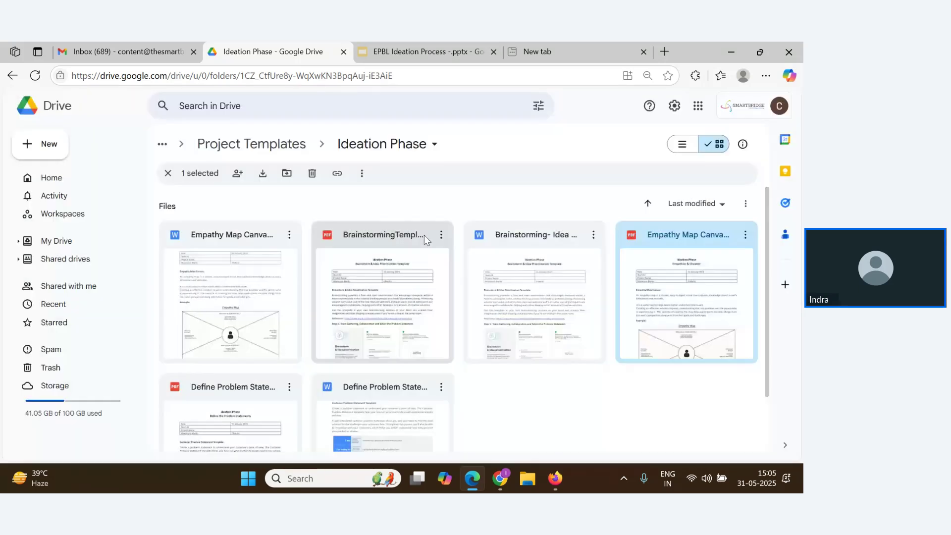
- Open the DOCX version of Empathy Map Canvas in Google Docs and examine its example diagram and header table
double_click(203, 242)
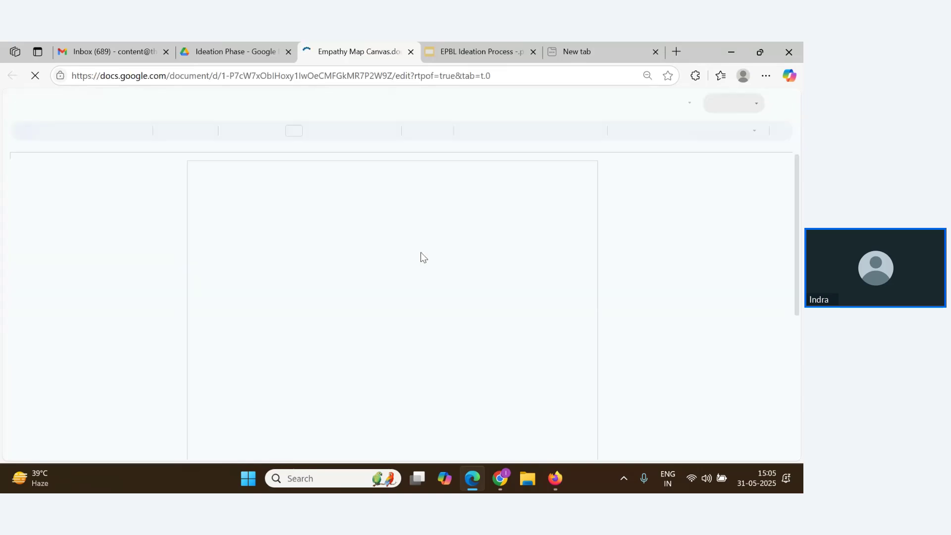
scroll(298, 307, down, 4)
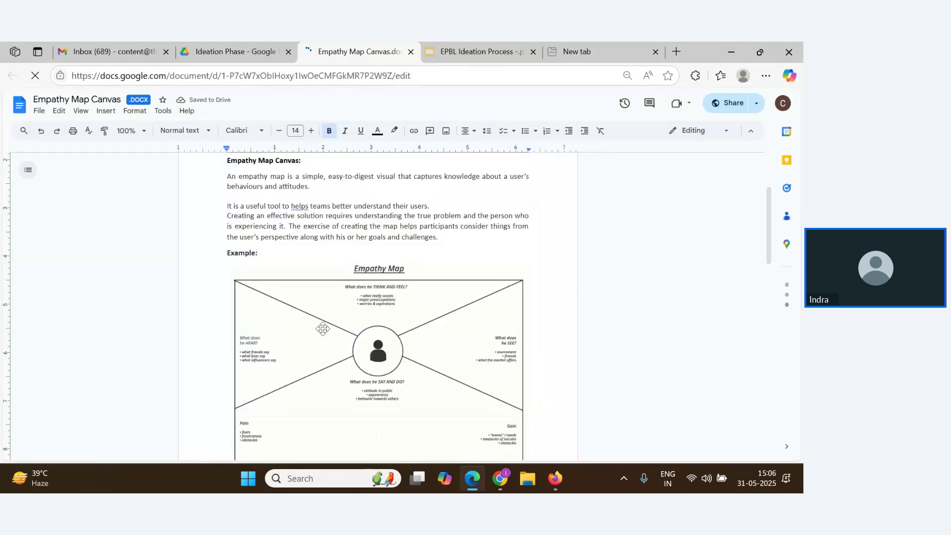
click(319, 324)
scroll(322, 324, down, 2)
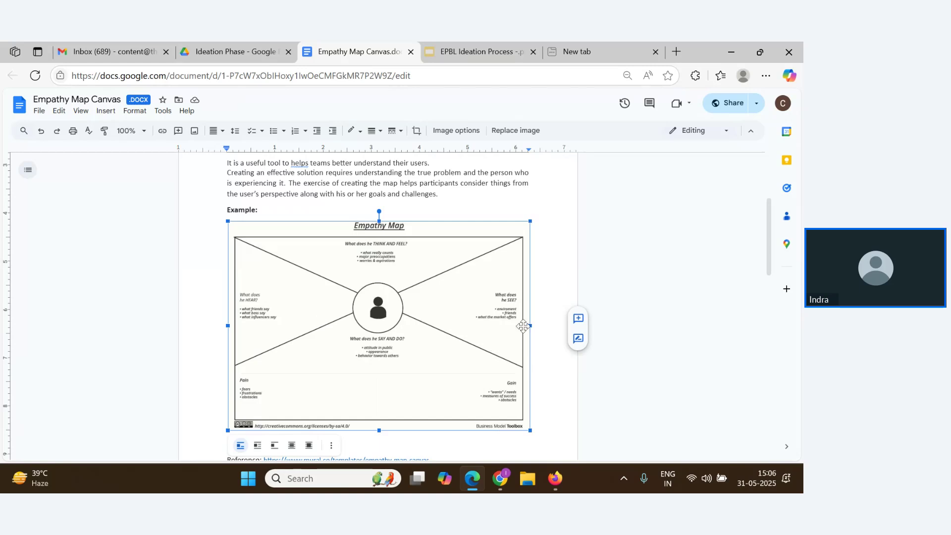
scroll(446, 316, up, 3)
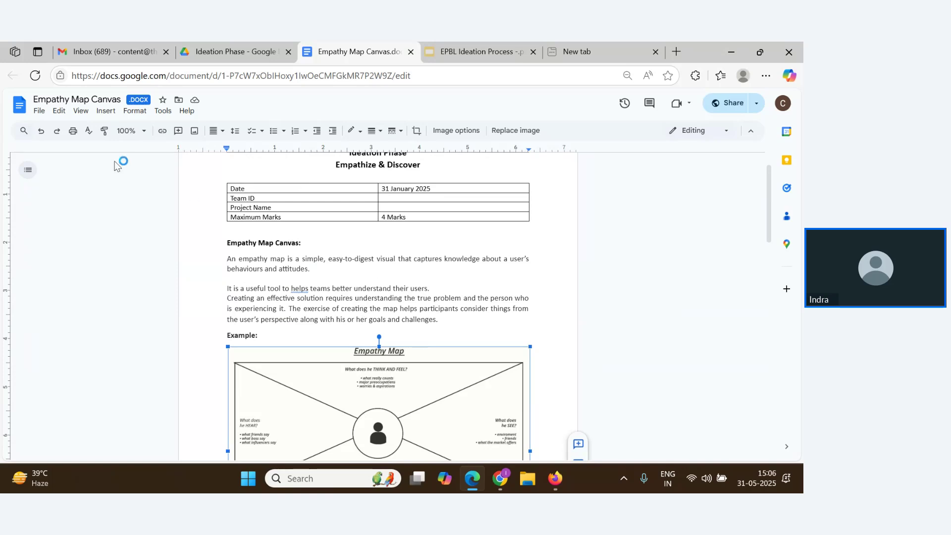
- Switch to the Zoho Webinar presenter window in Chrome and look through the list of attendees
key(alt+Tab)
key(alt+Tab)
key(alt+Tab)
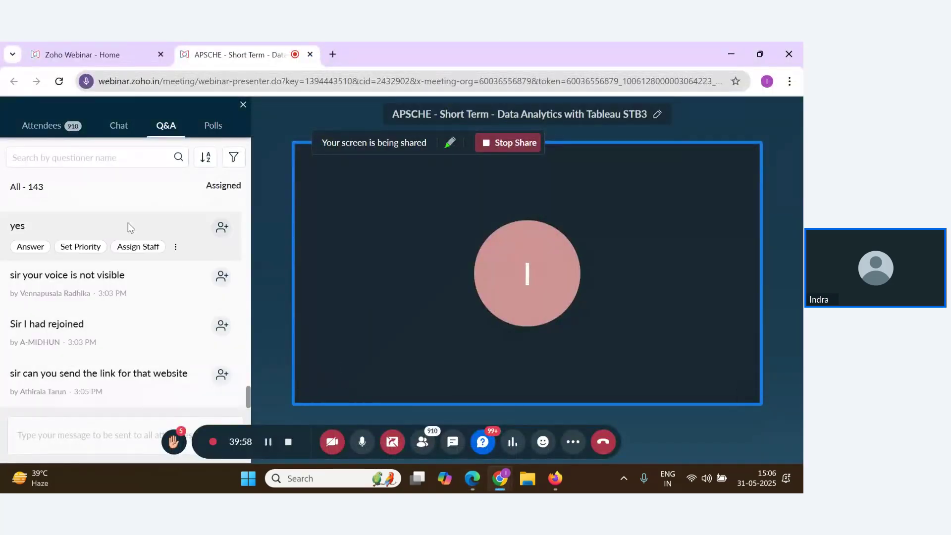
click(44, 127)
scroll(179, 300, down, 3)
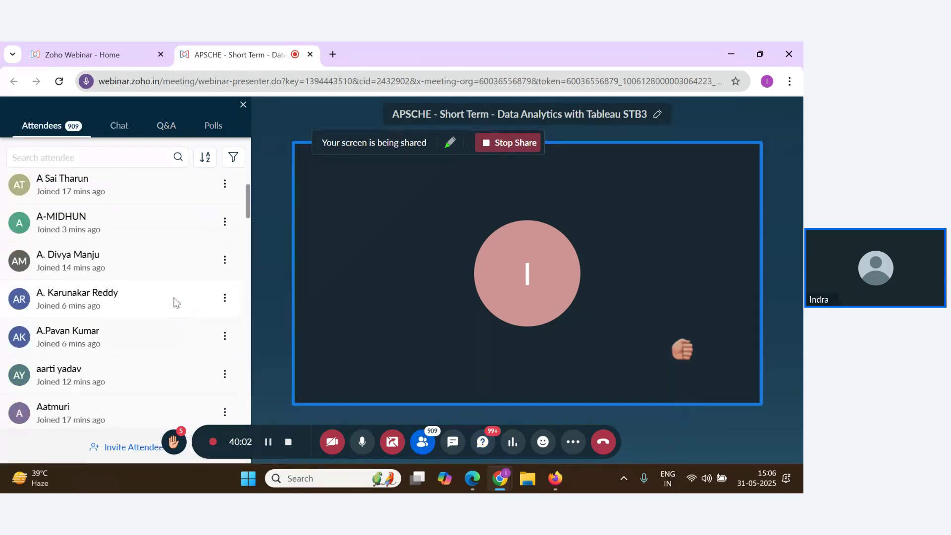
- Check the permission options offered for several attendees and the organizer, and read the latest questions in the webinar's Q&A
click(224, 221)
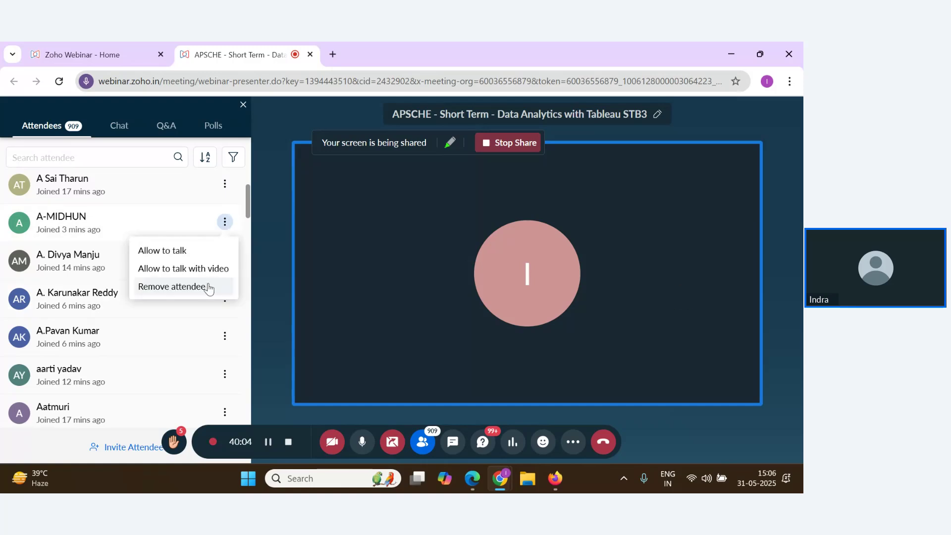
click(225, 183)
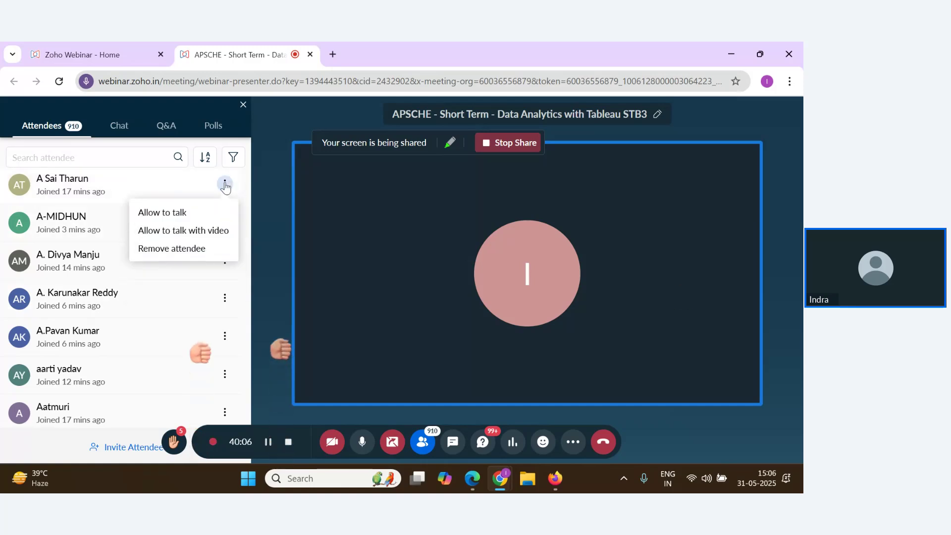
click(130, 264)
scroll(129, 267, up, 3)
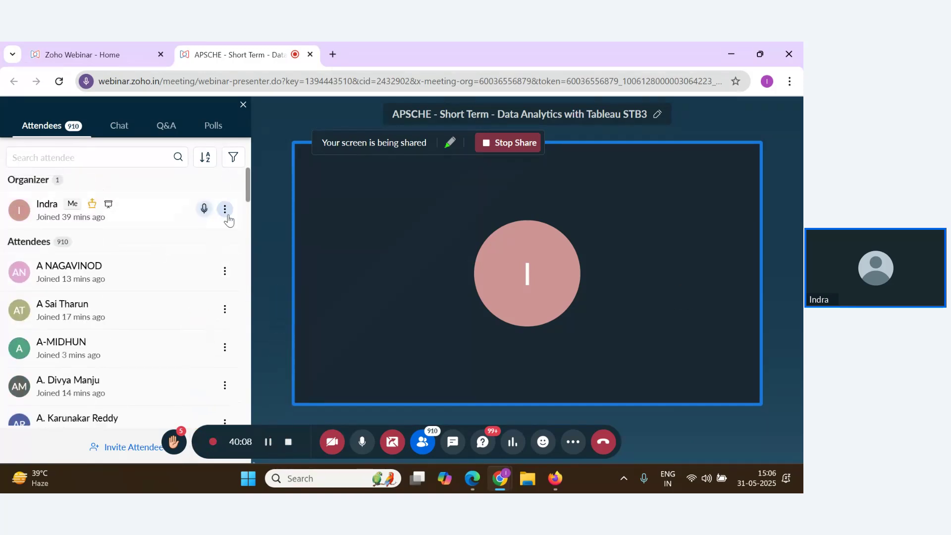
click(225, 209)
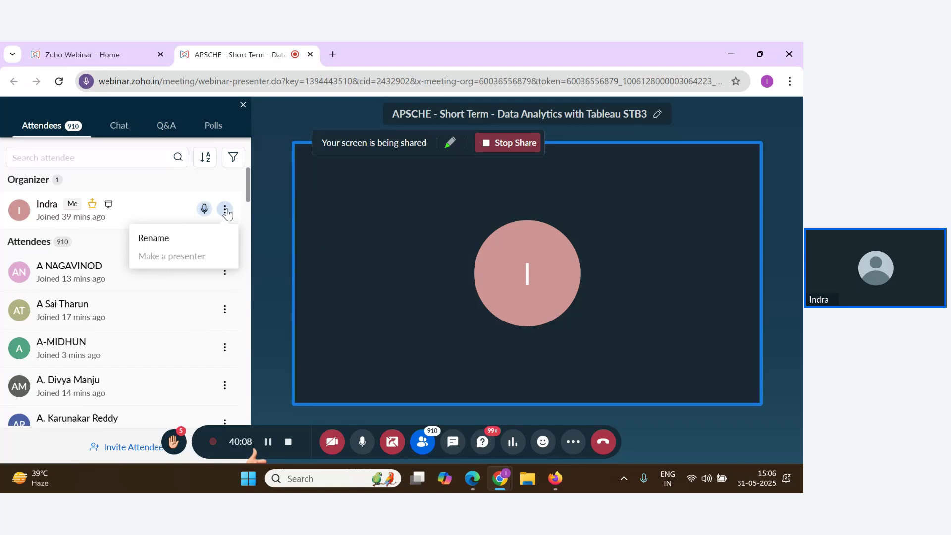
click(224, 310)
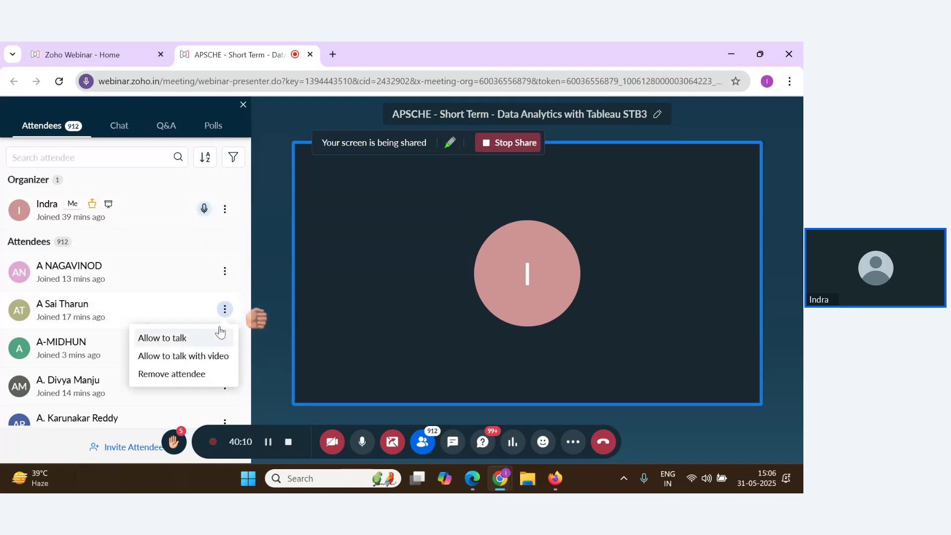
click(224, 271)
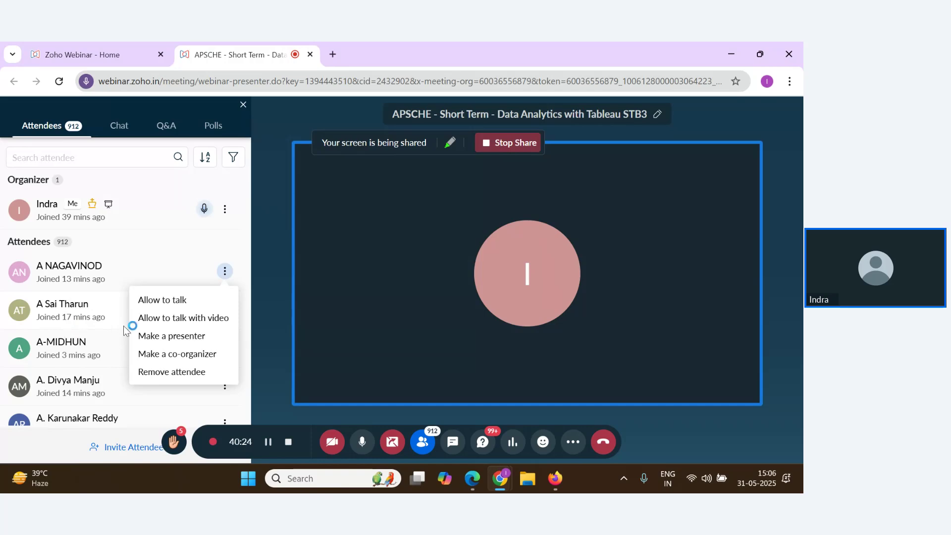
scroll(190, 332, down, 3)
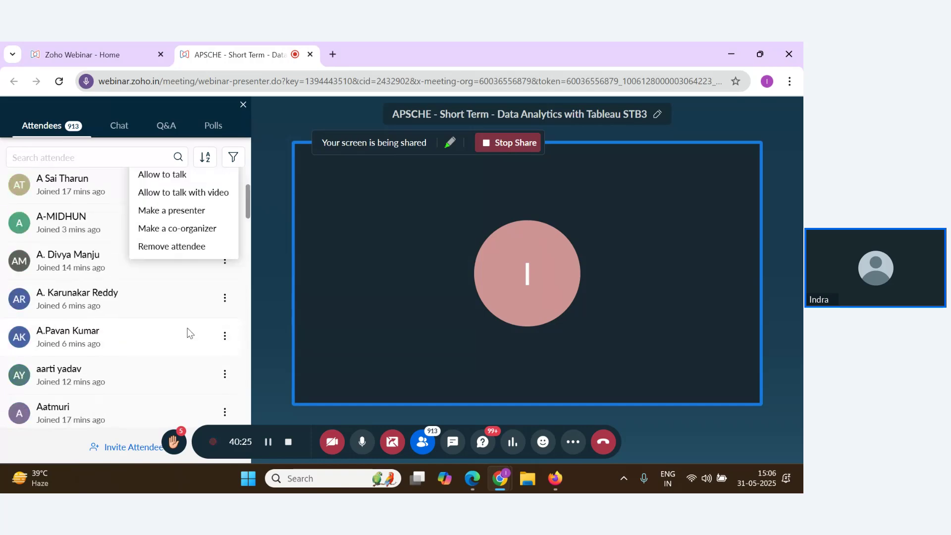
click(159, 127)
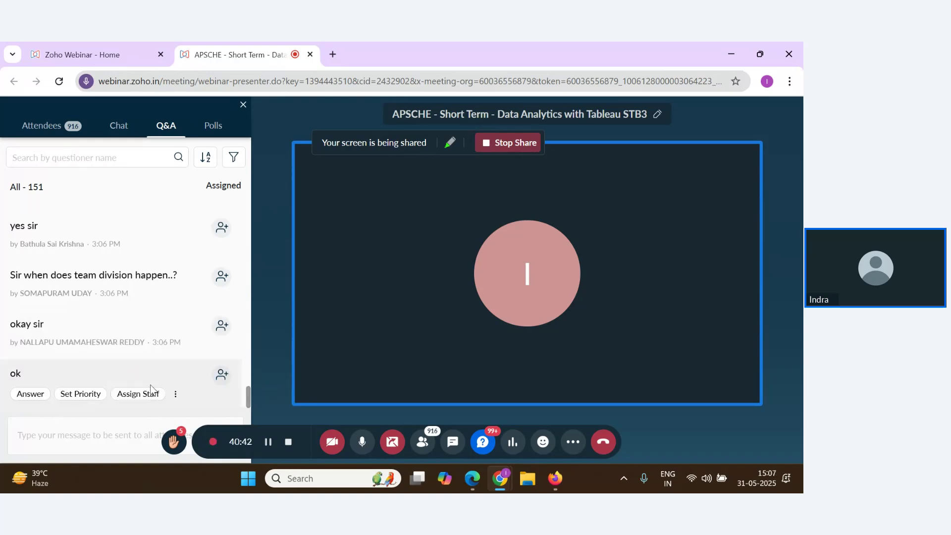
- Switch to the EPBL Ideation Process presentation in Firefox and show the Empathy Map Canvas - Template slide
key(alt+Tab)
key(alt+Tab)
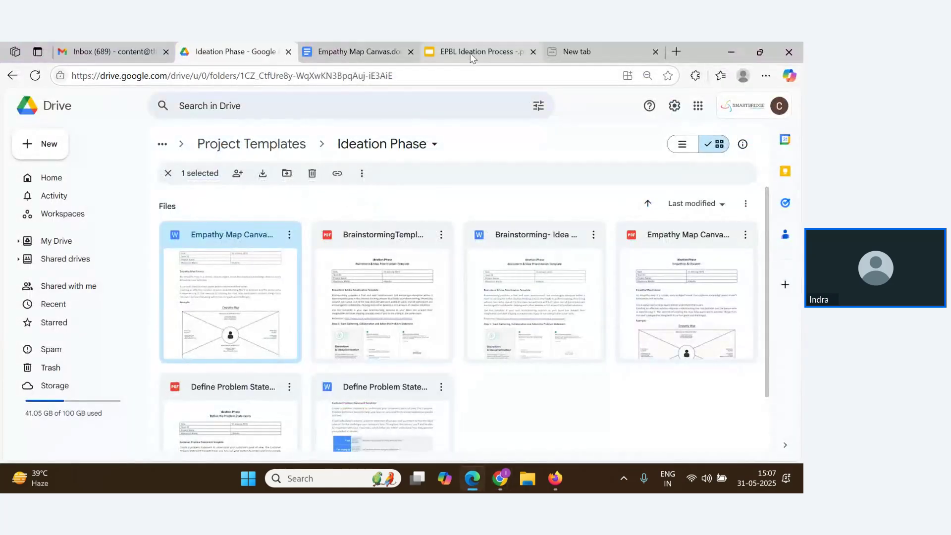
key(alt+Tab)
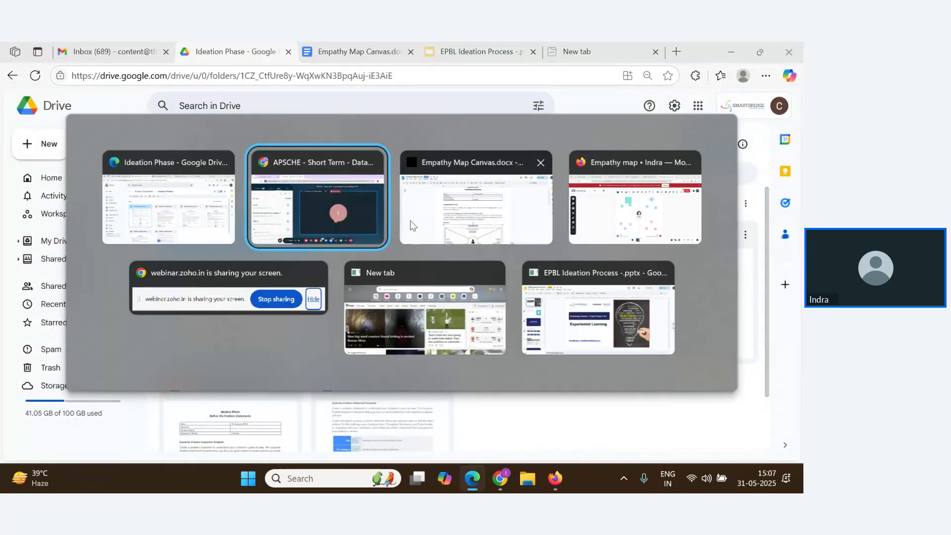
key(alt+Tab)
key(alt+Tab)
click(466, 47)
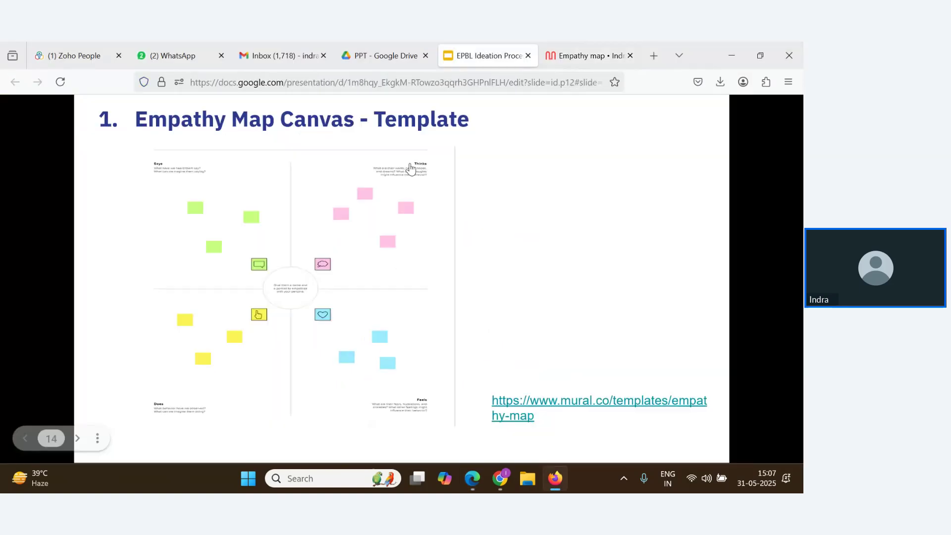
- Step through the Empathy Map slides to the Defining the Problem slide and reveal its problem statement examples
click(352, 228)
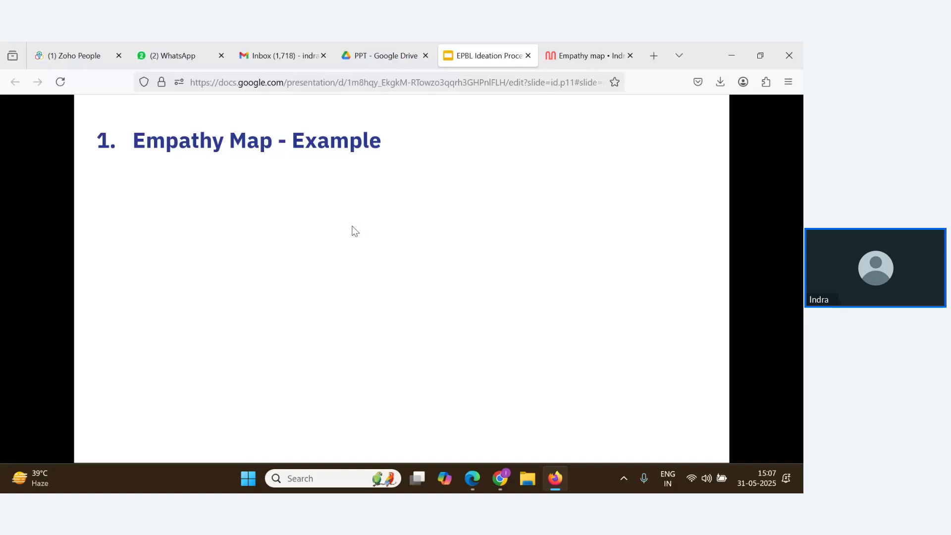
click(344, 214)
click(337, 215)
click(360, 246)
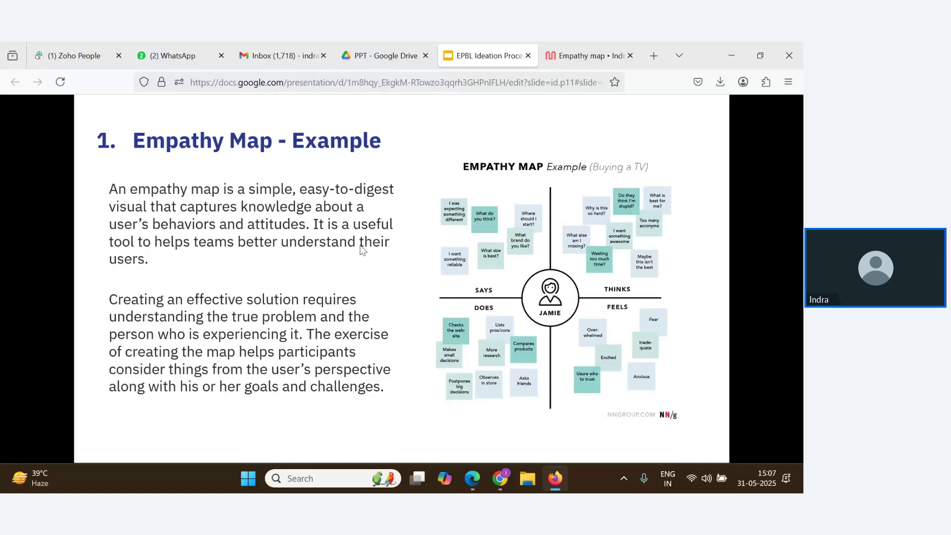
click(361, 246)
click(360, 245)
click(360, 245)
click(360, 246)
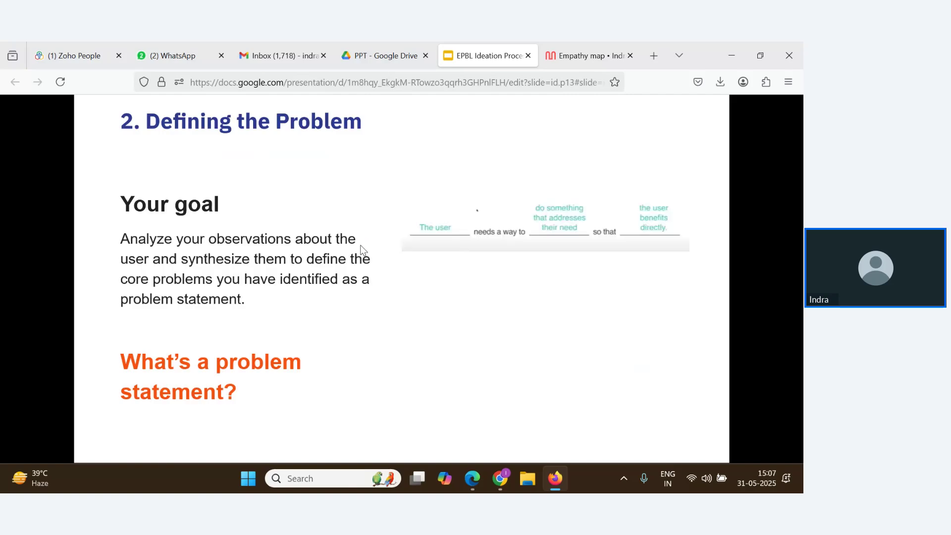
click(360, 246)
click(361, 245)
key(Left)
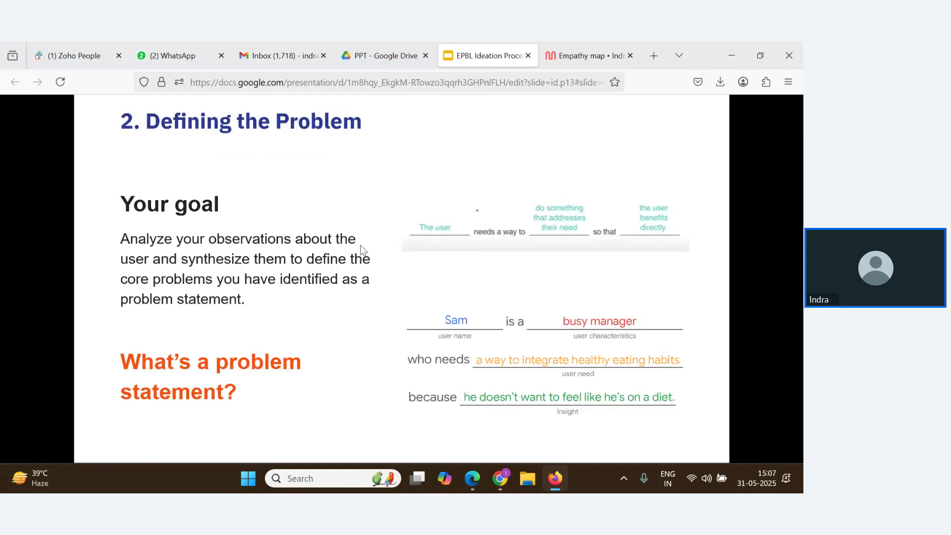
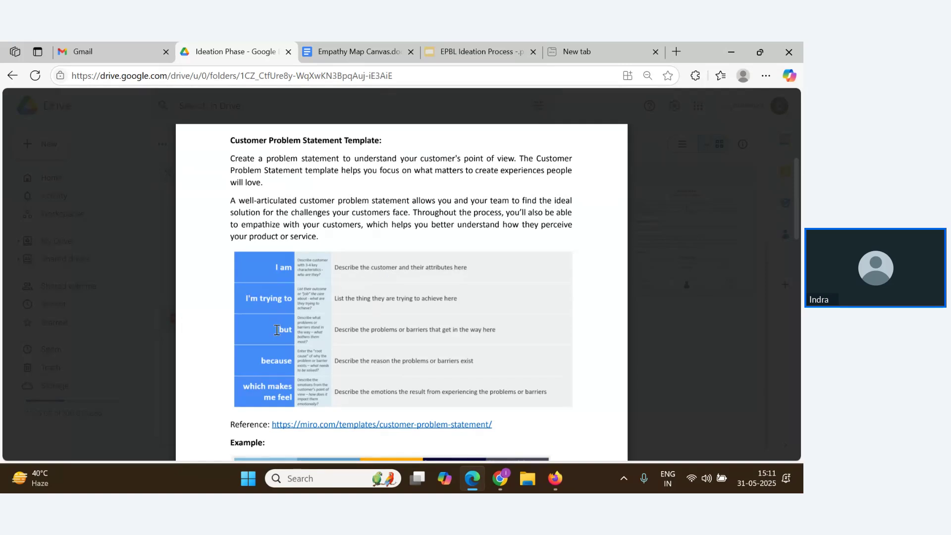
- Review the example and blank table in the Define Problem Statements PDF, and briefly view its Miro reference page before closing that page
scroll(285, 343, down, 3)
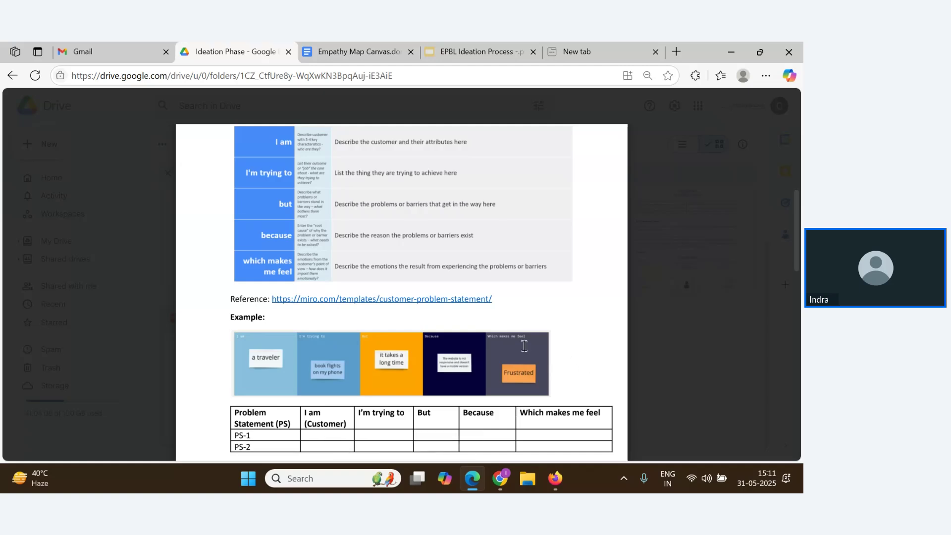
scroll(501, 354, down, 3)
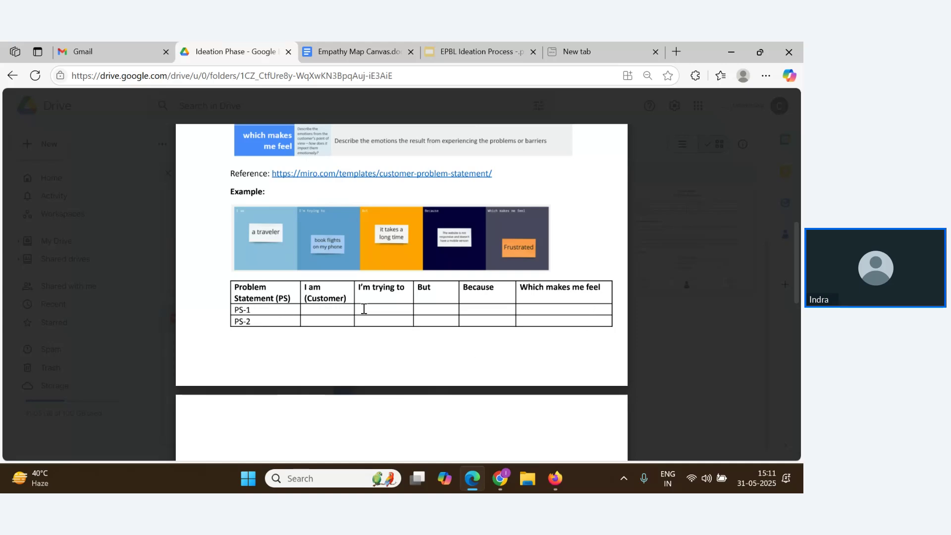
click(360, 178)
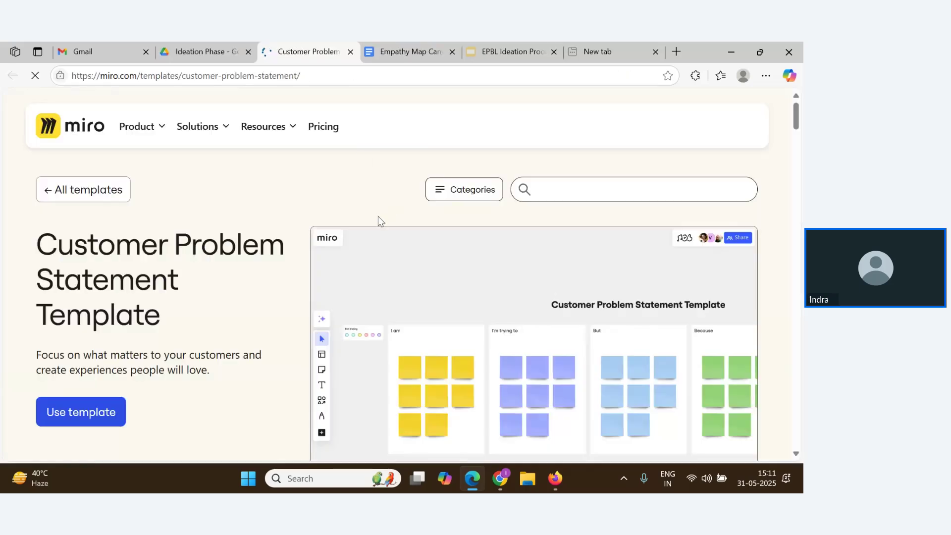
scroll(280, 264, down, 1)
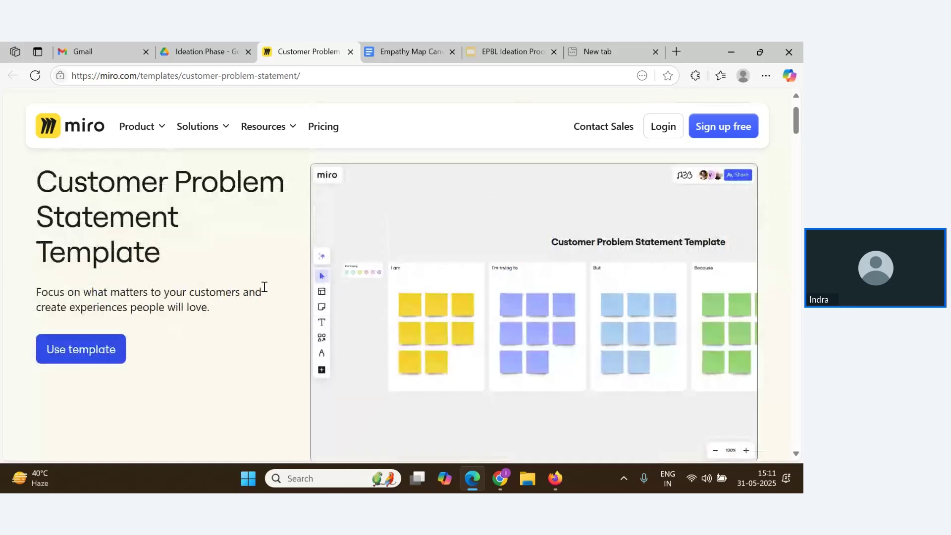
click(350, 52)
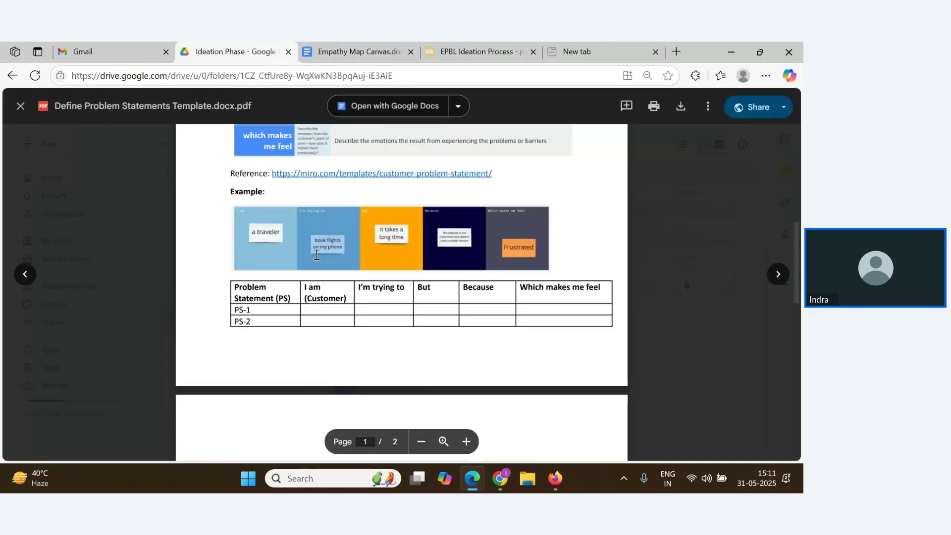
- Reopen the PDF's Miro customer-problem-statement reference link and copy the page's web address
click(359, 177)
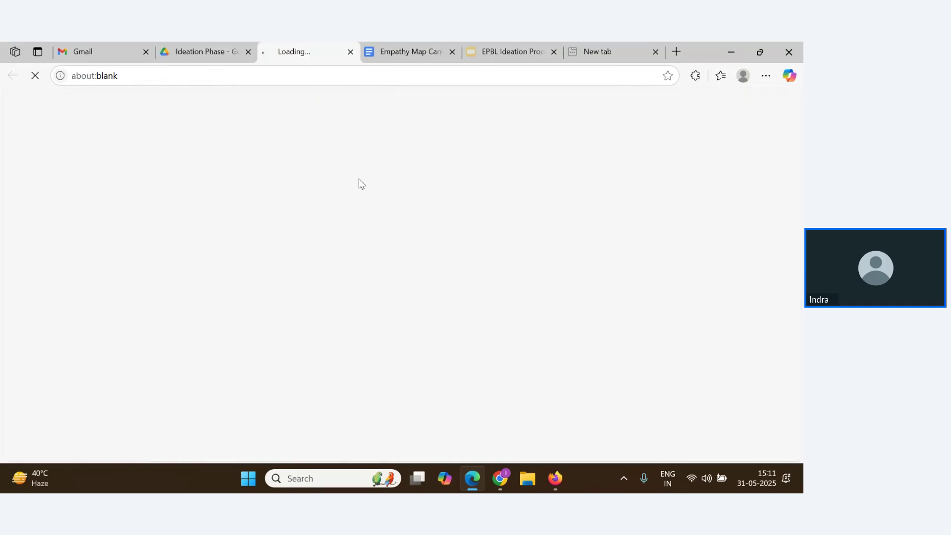
click(383, 77)
key(ctrl+c)
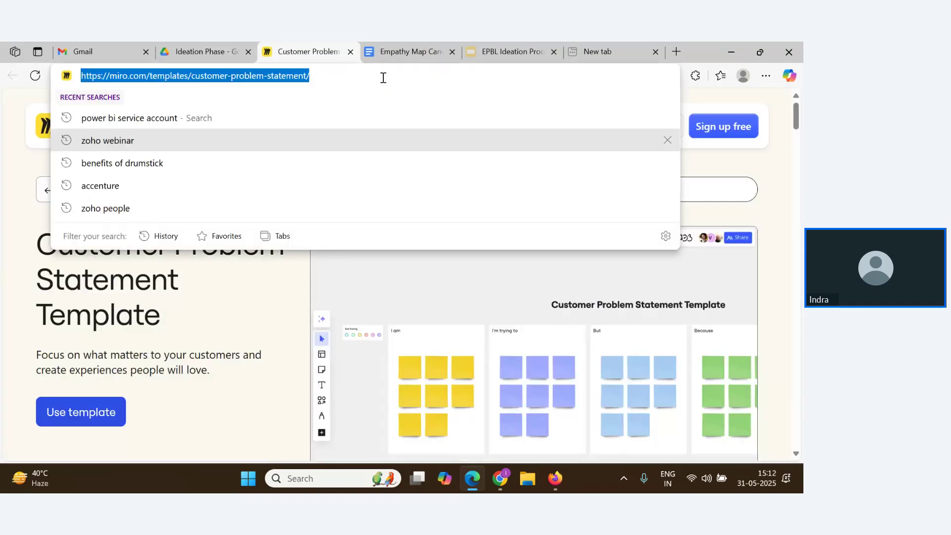
- Switch to Firefox and load the copied Miro customer-problem-statement address in a new tab
key(alt+Tab)
key(alt+Tab)
key(alt+Tab)
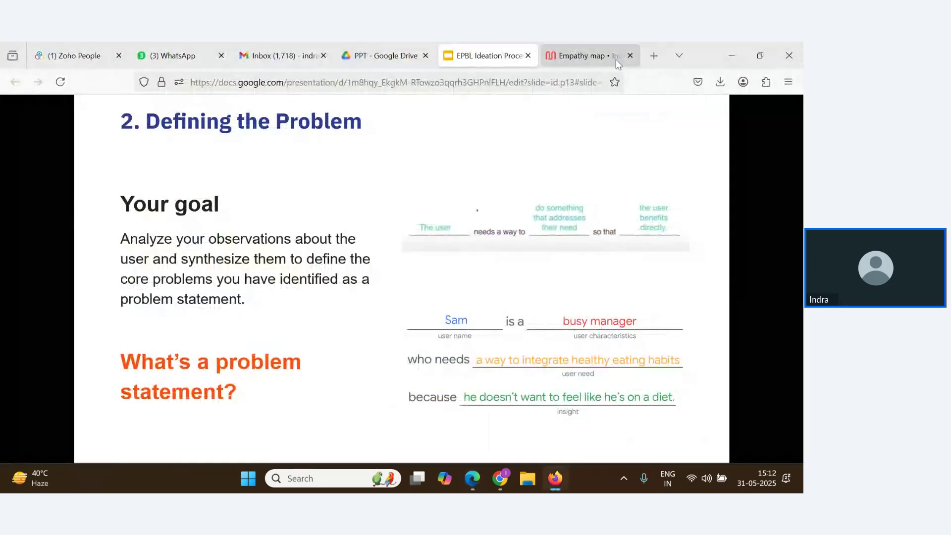
click(614, 56)
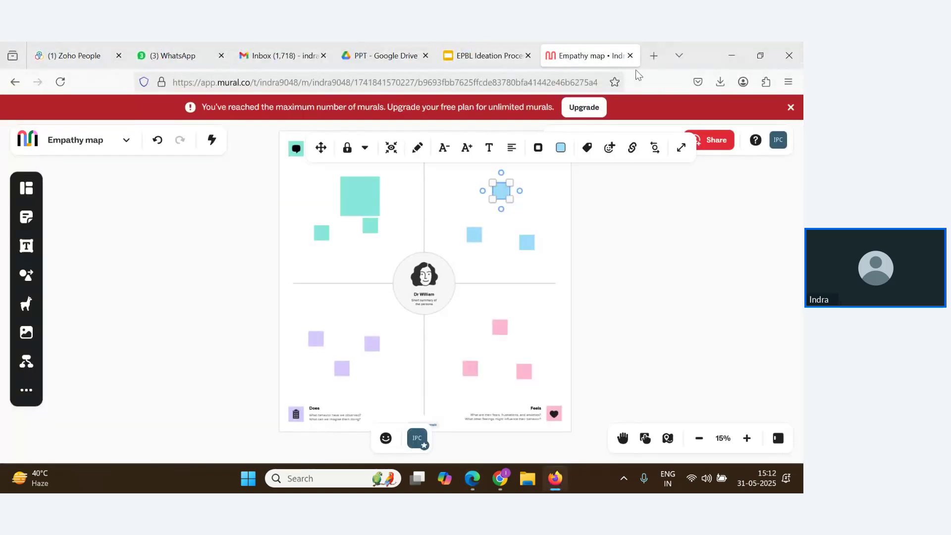
click(644, 59)
key(ctrl+v)
key(Return)
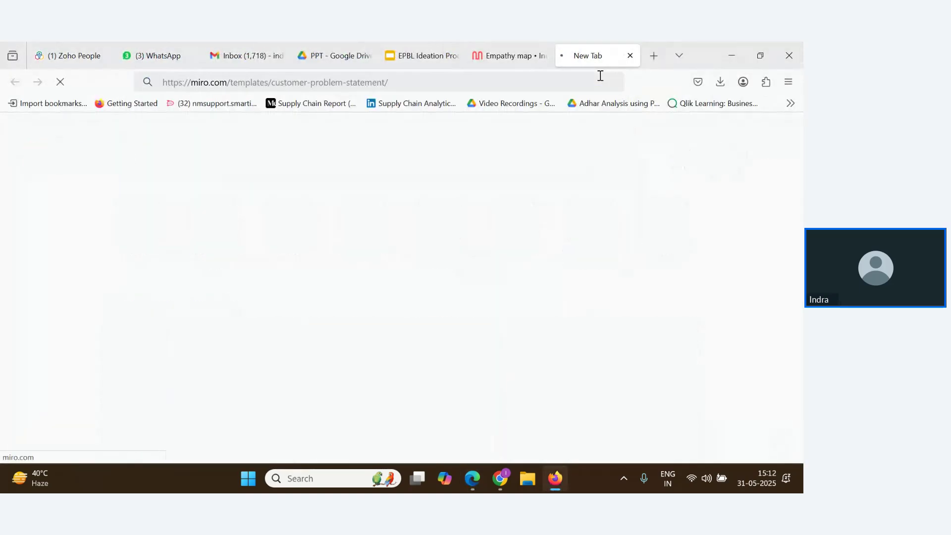
- Start using the Customer Problem Statement template and choose the remembered profile for signing in to Miro
scroll(349, 263, down, 3)
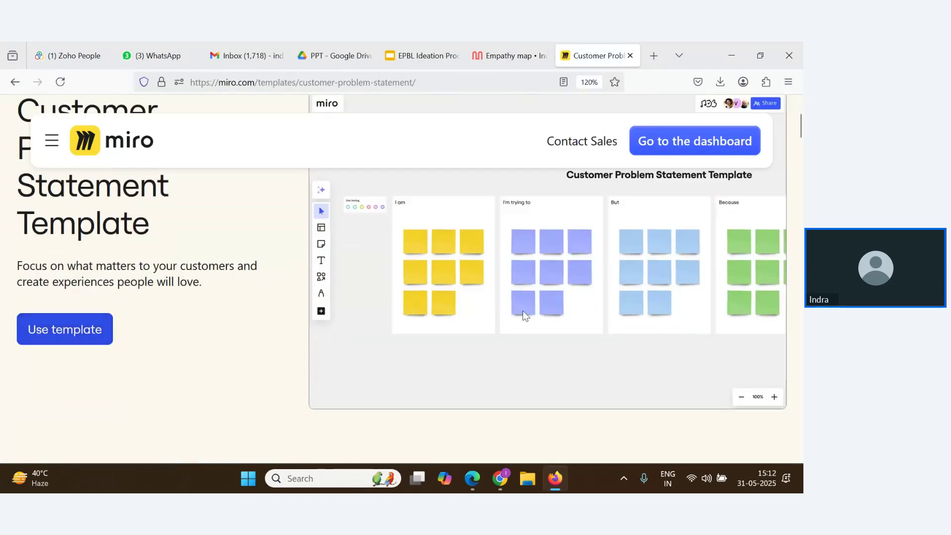
scroll(373, 233, up, 2)
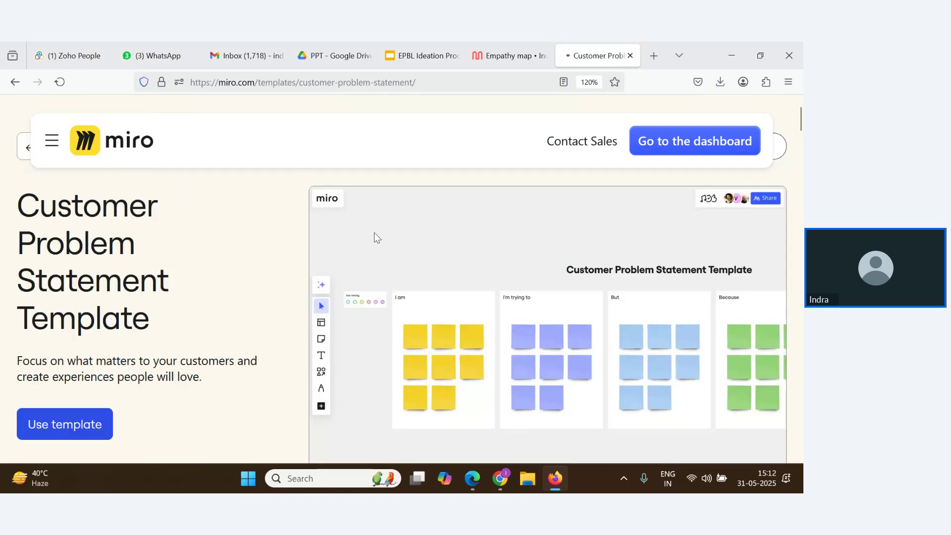
click(373, 234)
click(449, 317)
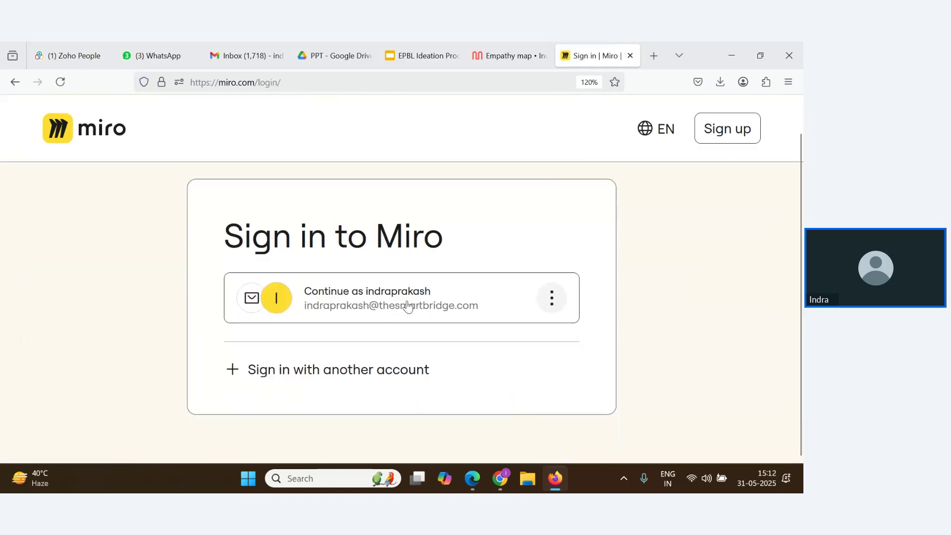
- Enter the account password and sign in to Miro by email
scroll(416, 360, down, 3)
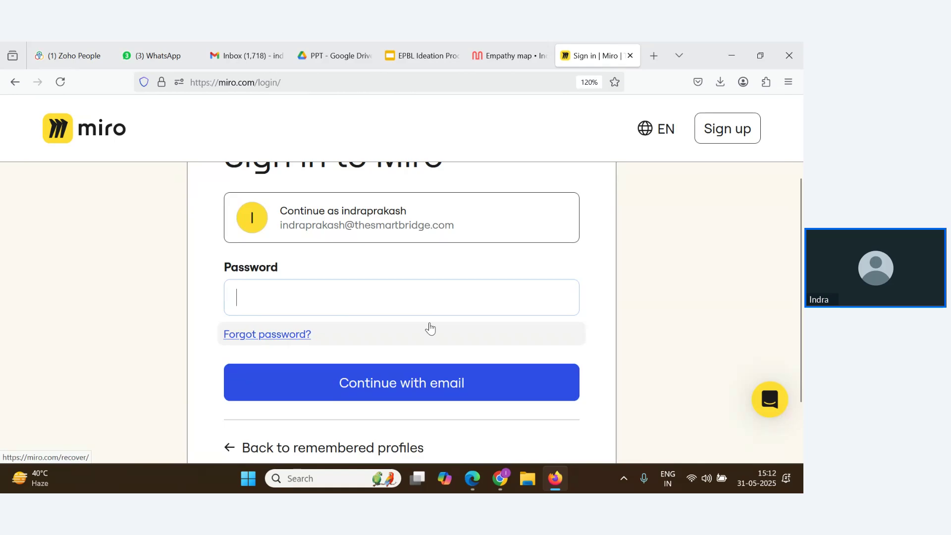
text(••••••)
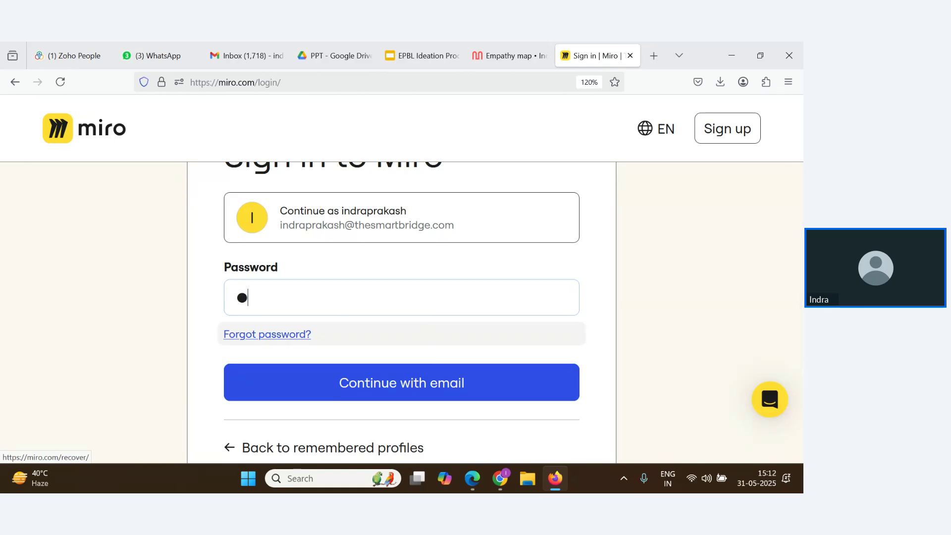
text(•••)
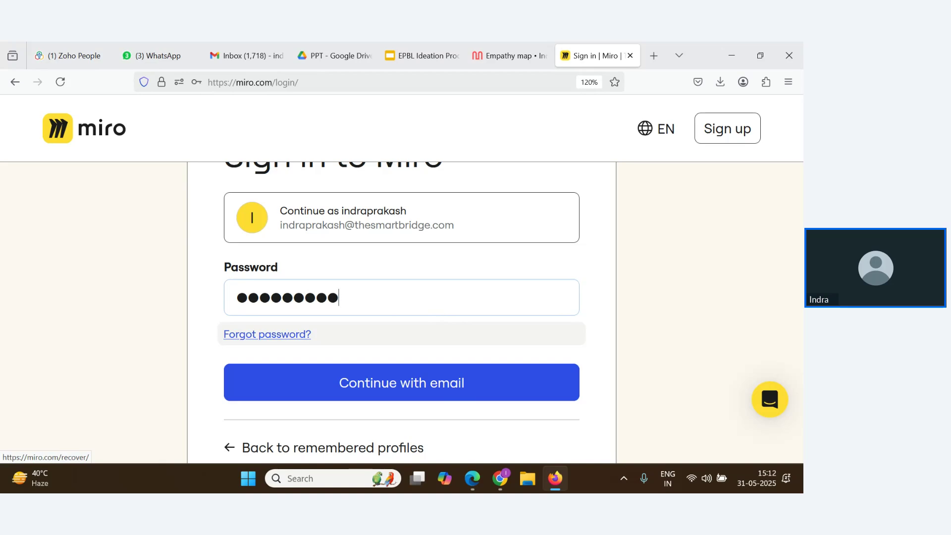
click(484, 395)
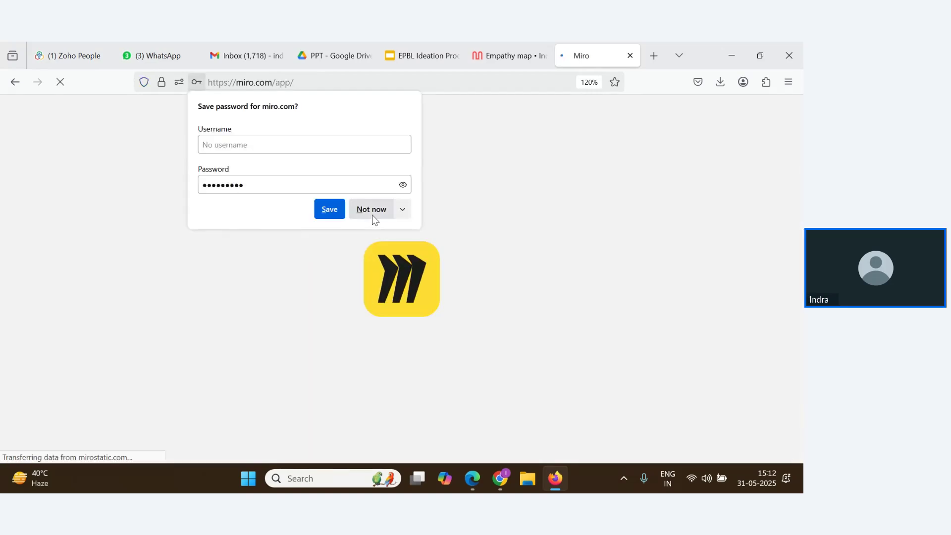
- Decline saving the Miro password in the browser and dismiss the editable-board limit notice to reach the Customer Problem Statement board
click(372, 215)
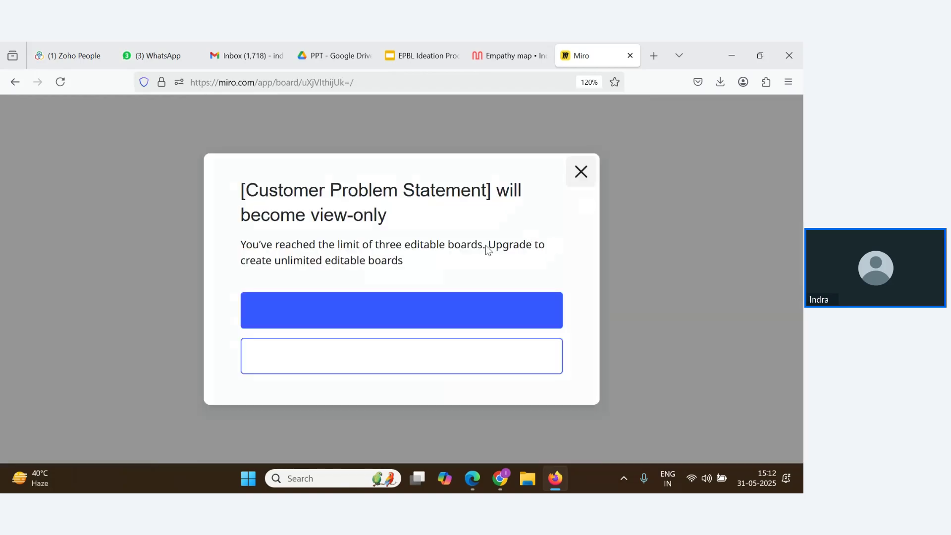
click(581, 113)
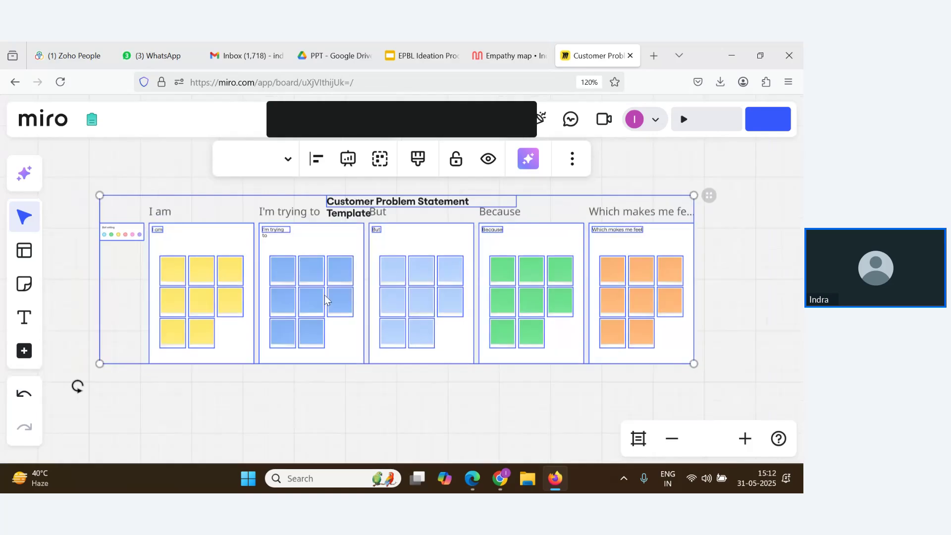
- Move the Customer Problem Statement Template title up so it sits clear above the frame headings
click(324, 393)
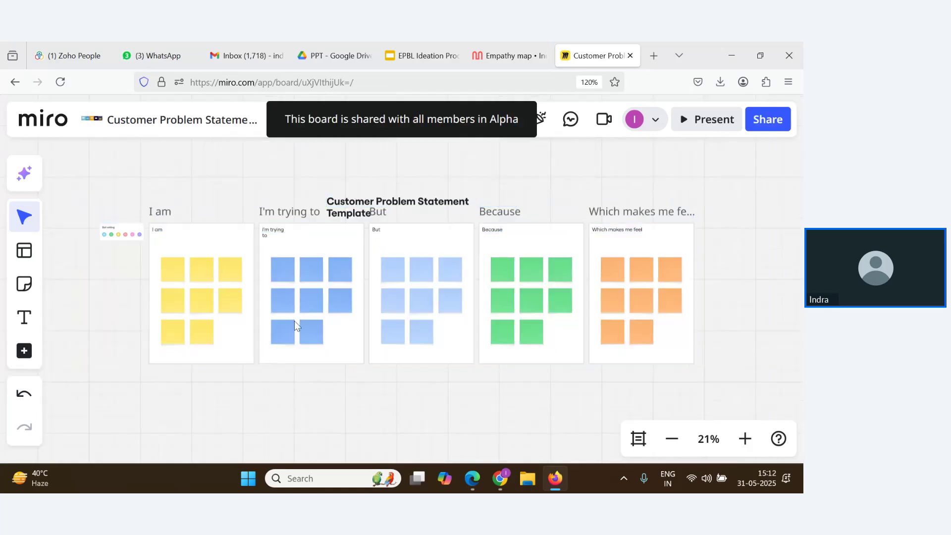
scroll(295, 326, down, 1)
drag(398, 221, 399, 195)
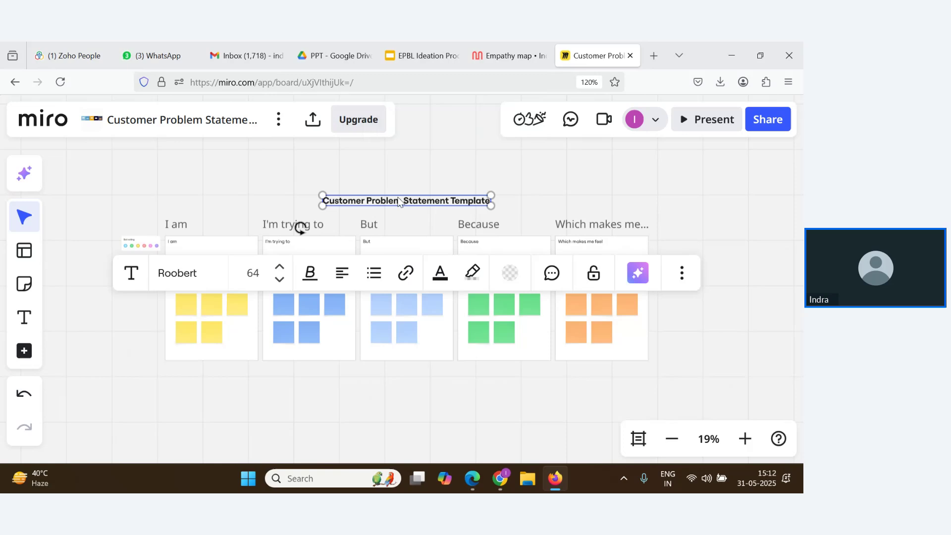
click(357, 372)
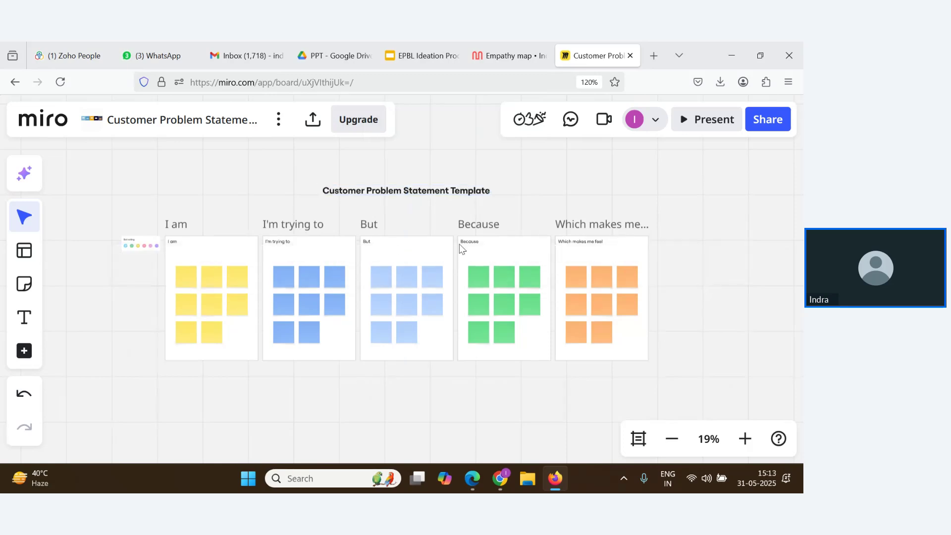
- Switch to the Define Problem Statements PDF in Edge and review its field descriptions and traveler example
key(alt+Tab)
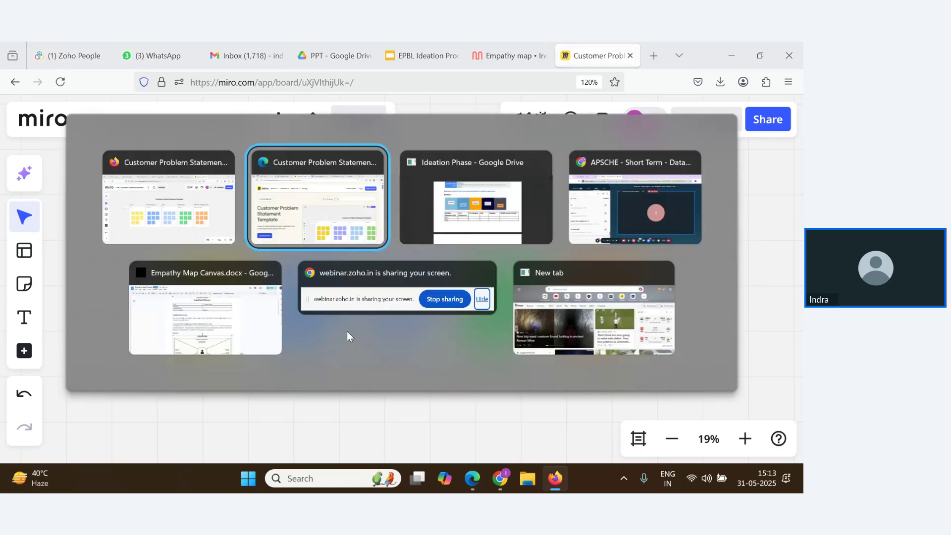
key(Tab)
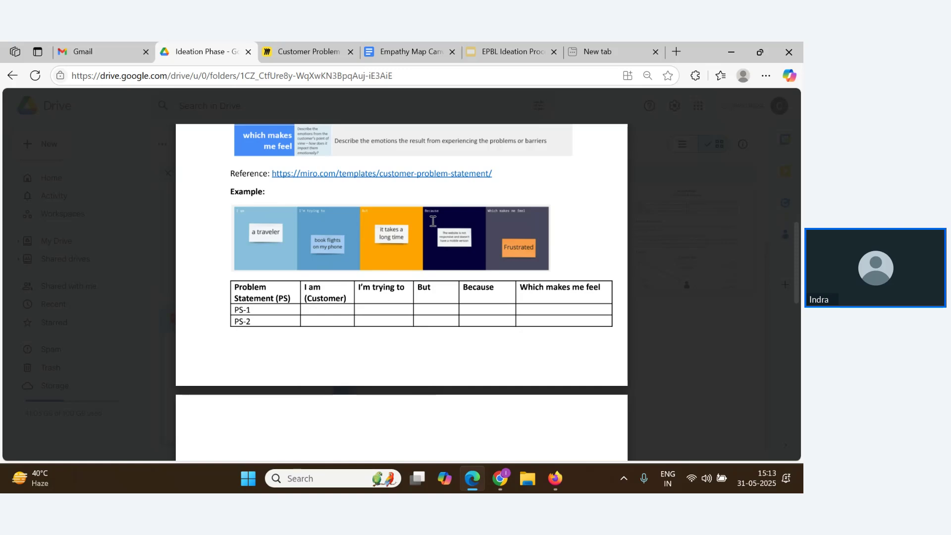
key(alt+Tab)
key(alt+Tab)
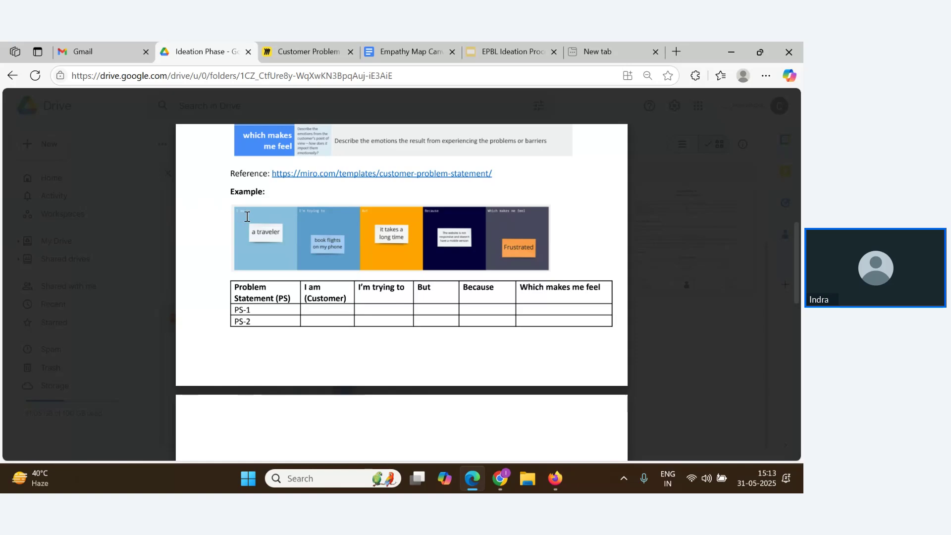
scroll(316, 246, up, 2)
scroll(316, 246, up, 3)
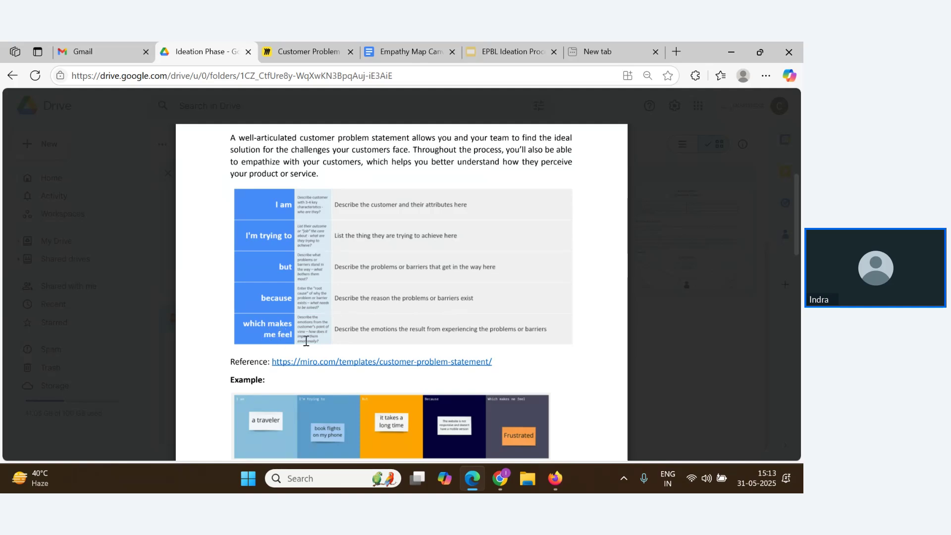
scroll(381, 339, down, 3)
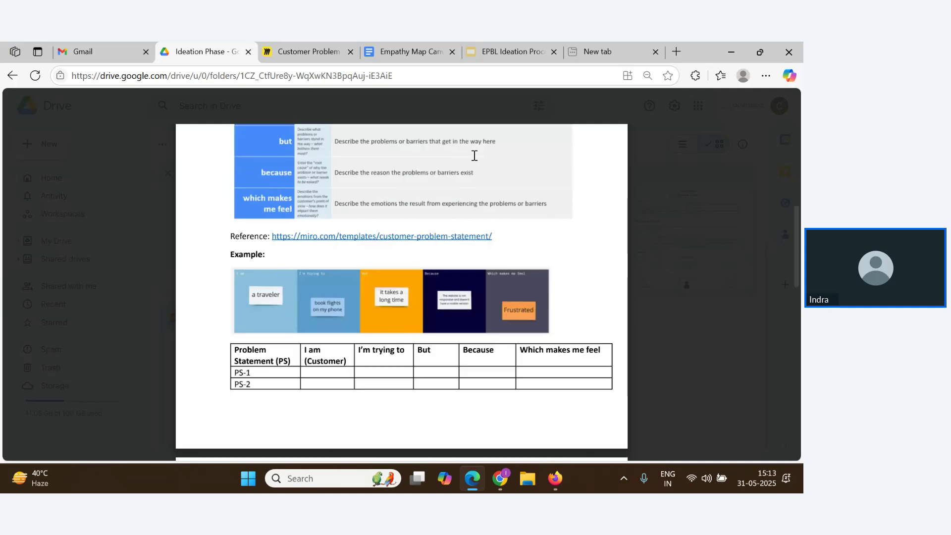
- Return to the Miro board in Firefox and delete all yellow sticky notes except the first in the "I am" frame
key(alt+Tab)
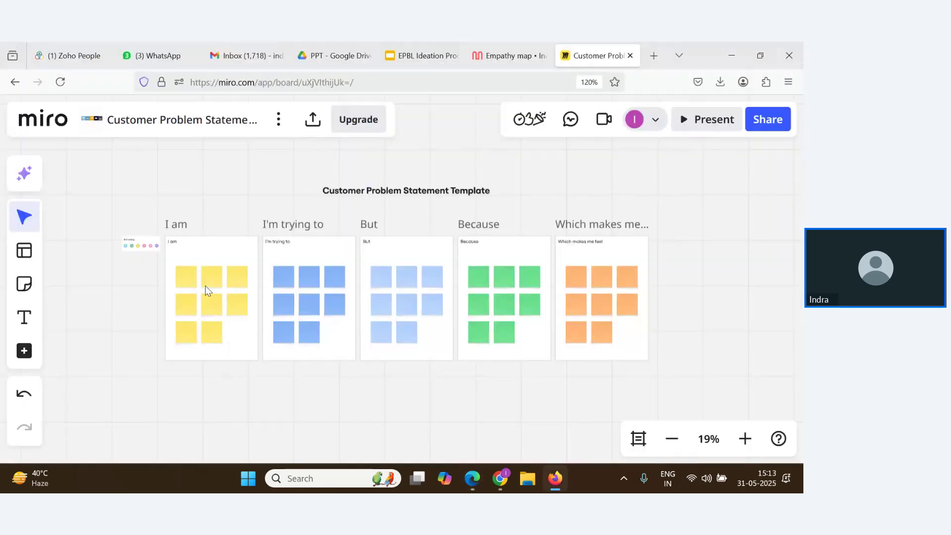
drag(198, 257, 254, 341)
key(Delete)
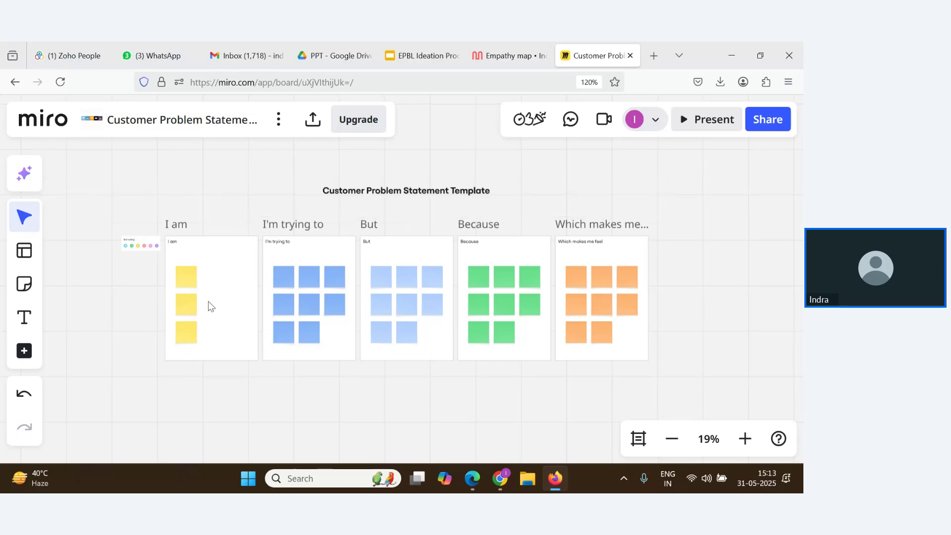
mouse_move(206, 290)
mouse_down()
mouse_move(181, 342)
mouse_move(157, 363)
mouse_up()
key(Delete)
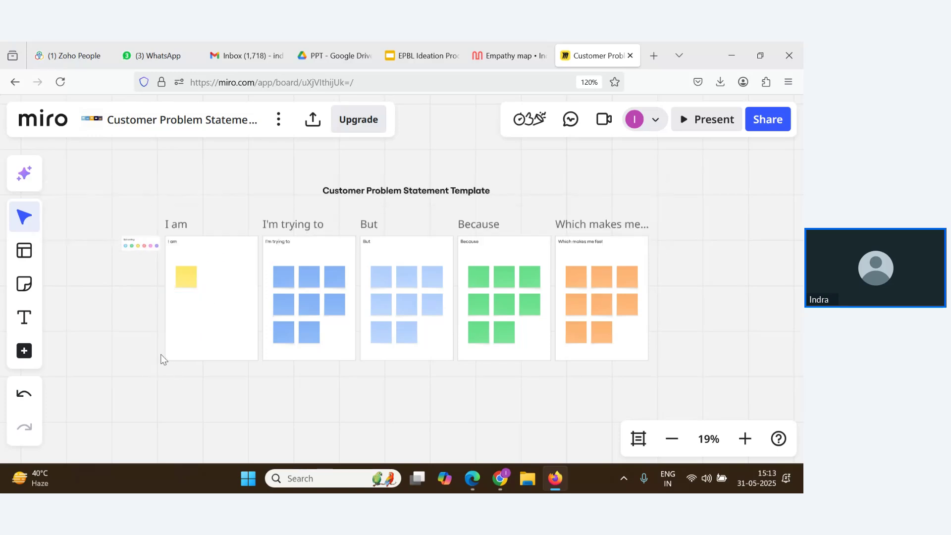
- Delete the second and third columns of sticky notes in the "I'm trying to" frame and leave nothing selected
drag(303, 252, 349, 354)
key(Delete)
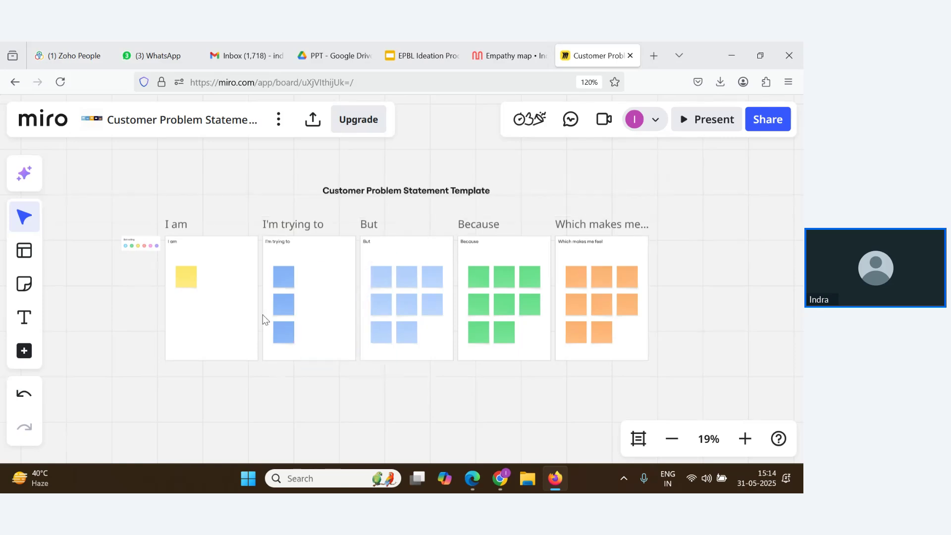
click(215, 307)
drag(138, 221, 697, 371)
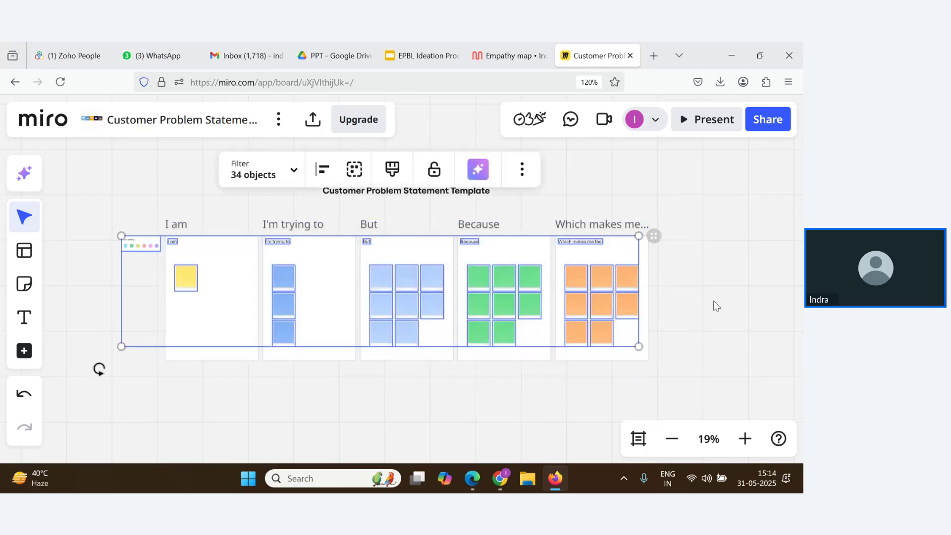
click(715, 303)
- Compare the PDF's traveler example in Edge with the Miro board, and review the problem statement table and document header
key(alt+Tab)
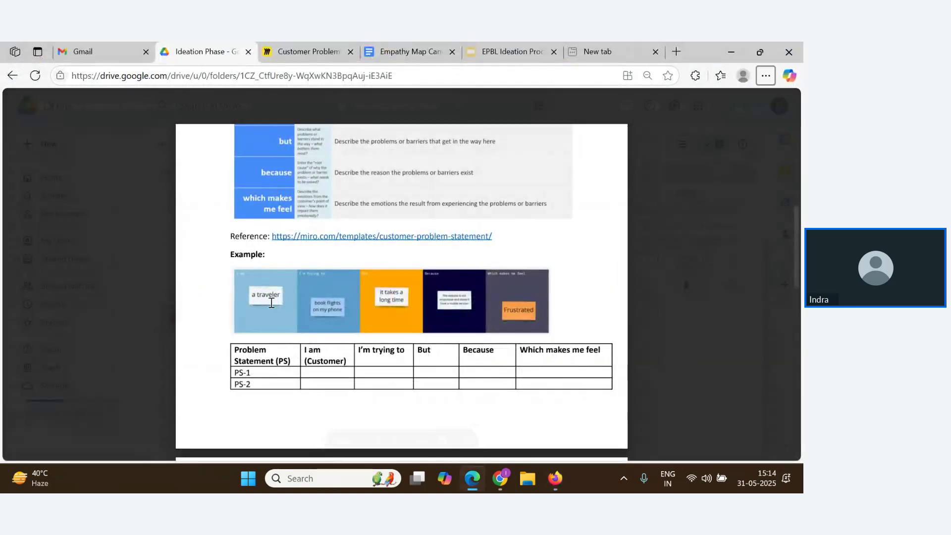
key(alt+Tab)
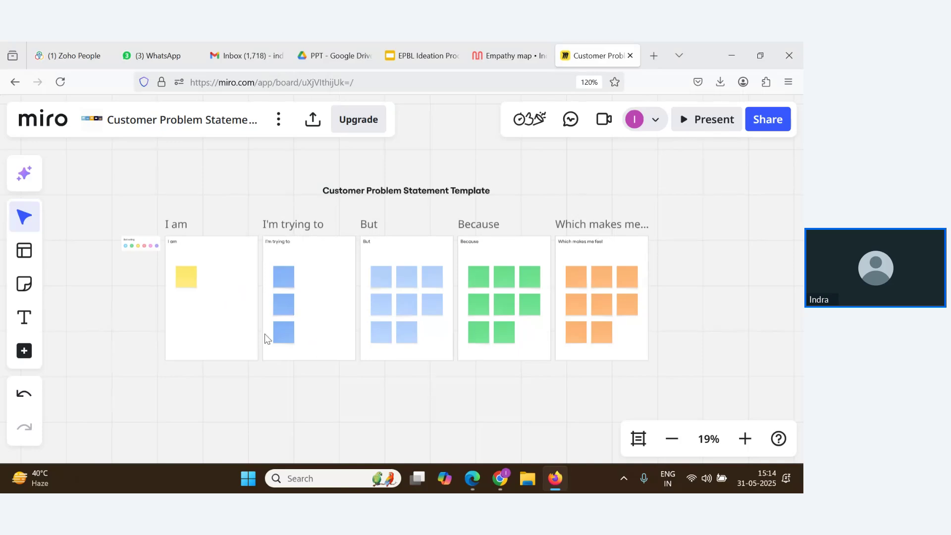
key(alt+Tab)
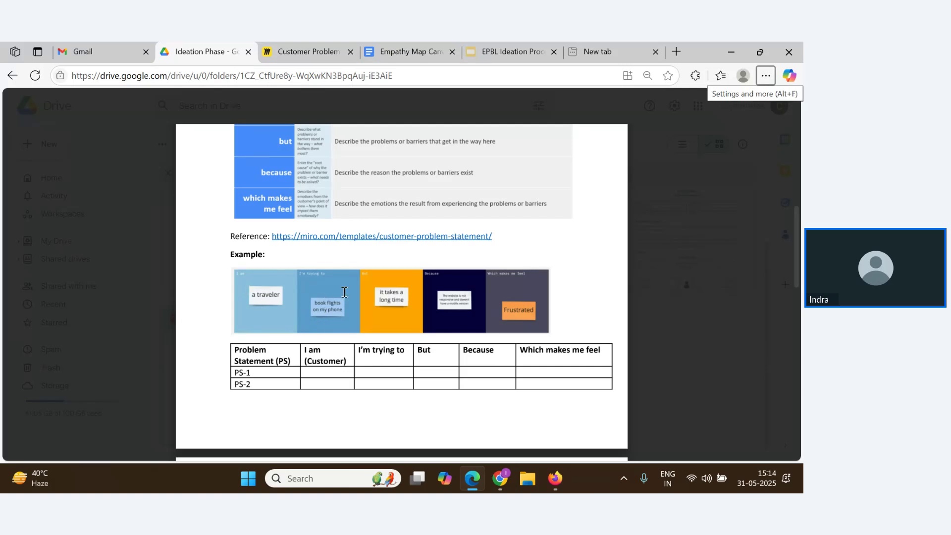
key(alt+Tab)
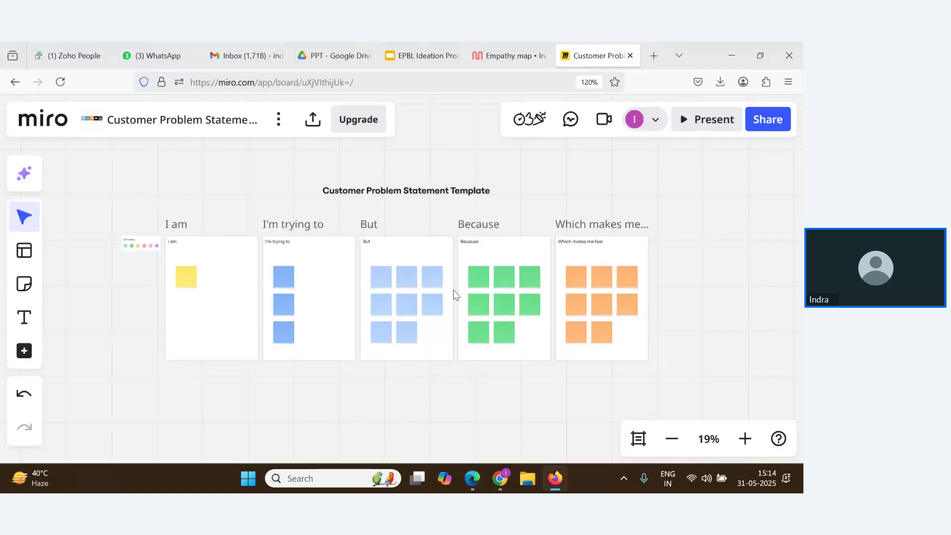
key(alt+Tab)
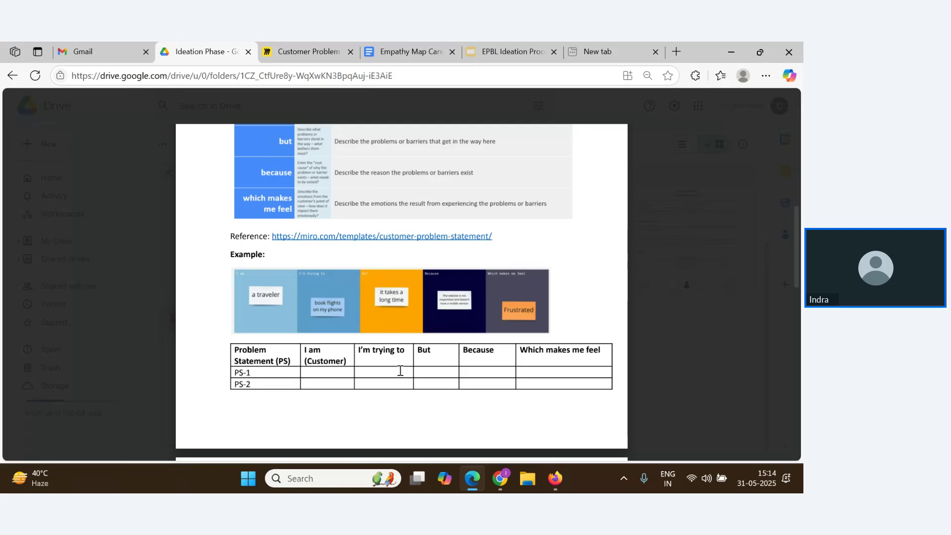
scroll(327, 342, down, 1)
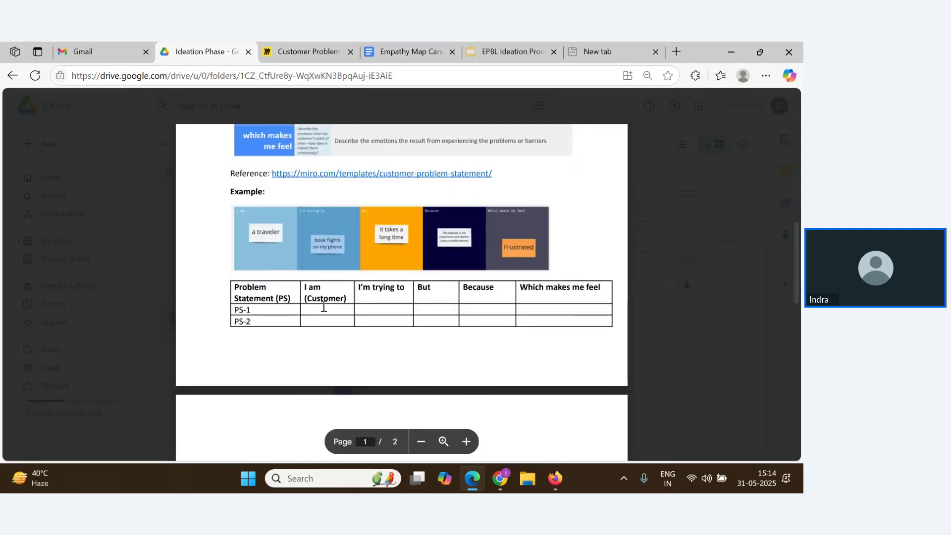
scroll(580, 313, up, 10)
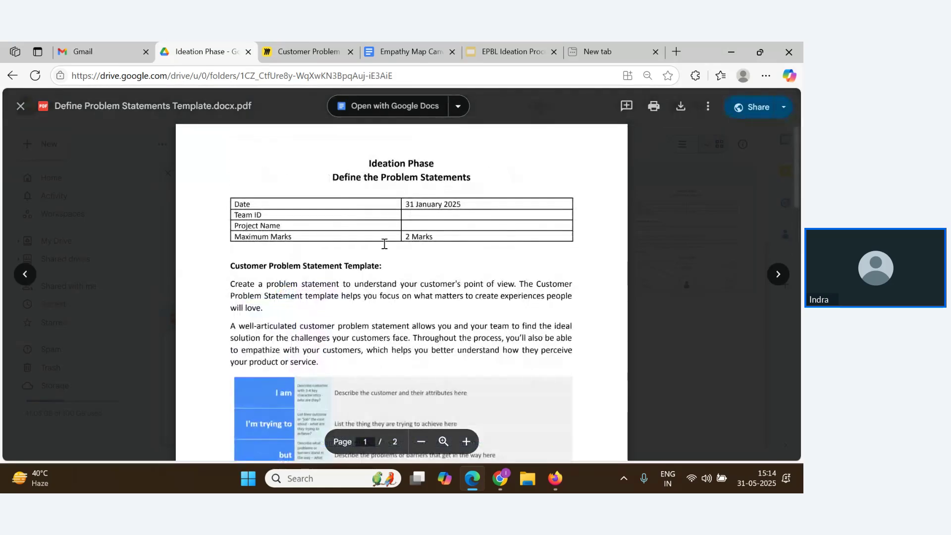
- Switch to the Zoho Webinar window in Chrome and read the newest attendee questions in the Q&A
key(alt+Tab)
key(alt+Tab)
key(alt+Tab)
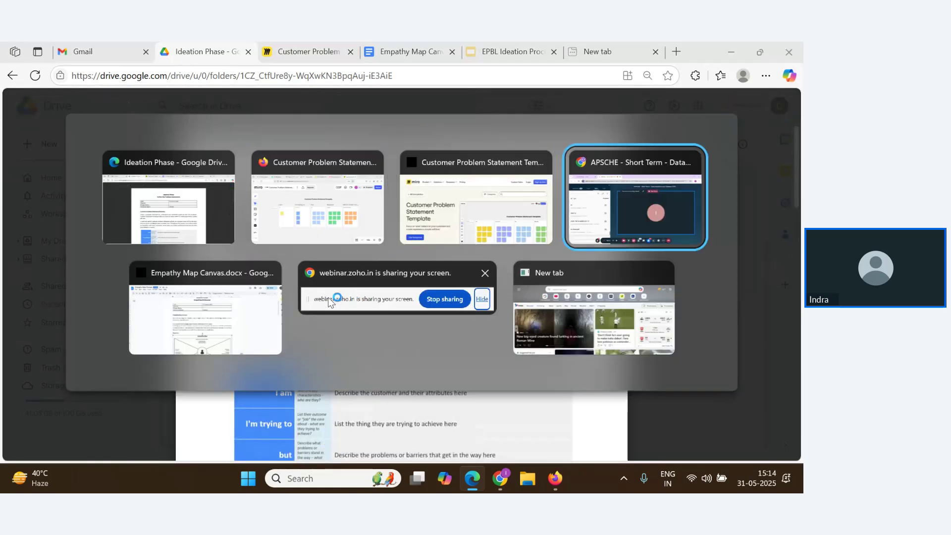
scroll(131, 325, down, 3)
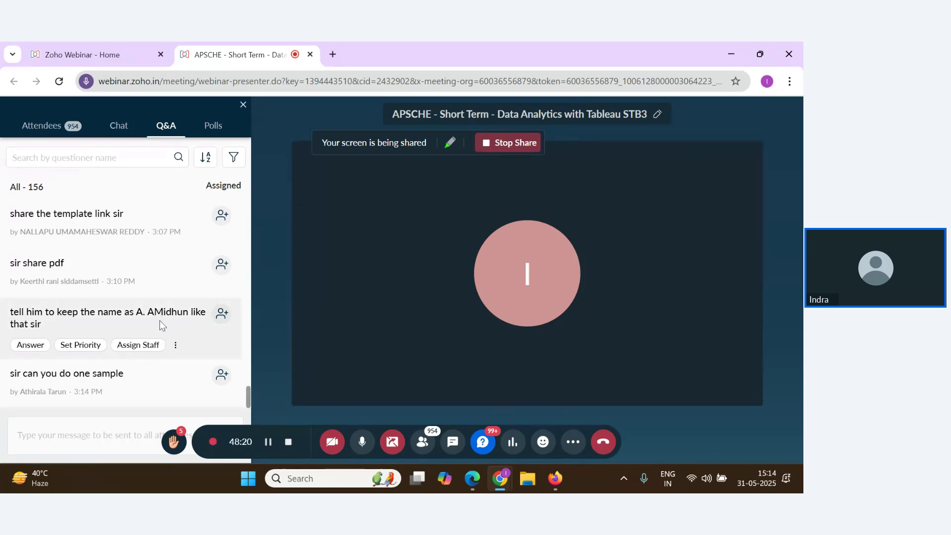
- Search the webinar's attendee list for part of a participant's name, clear the search and look through the full list
click(75, 129)
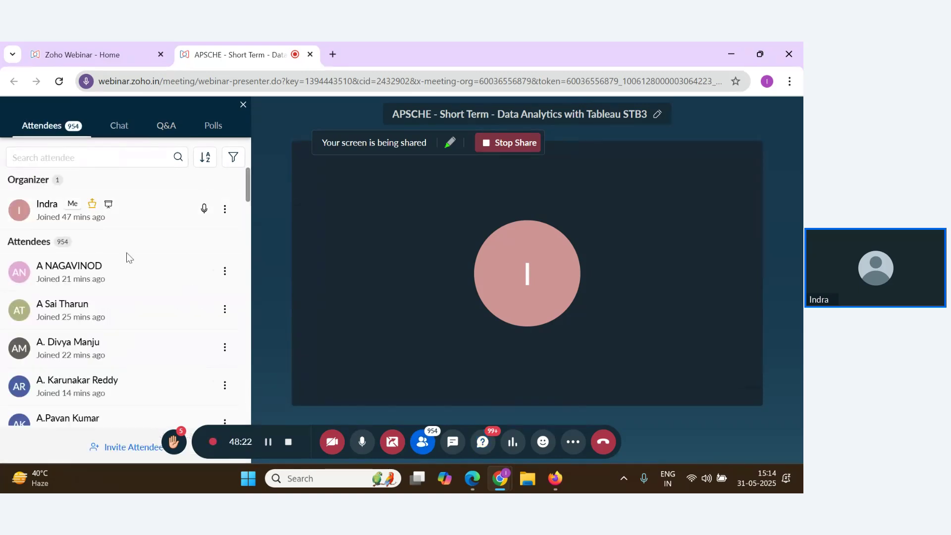
scroll(159, 287, down, 1)
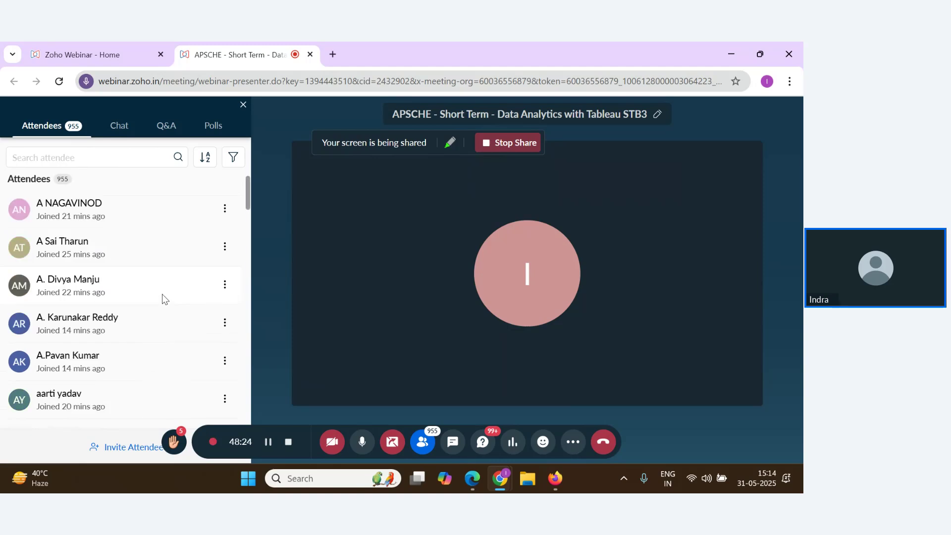
scroll(162, 293, up, 1)
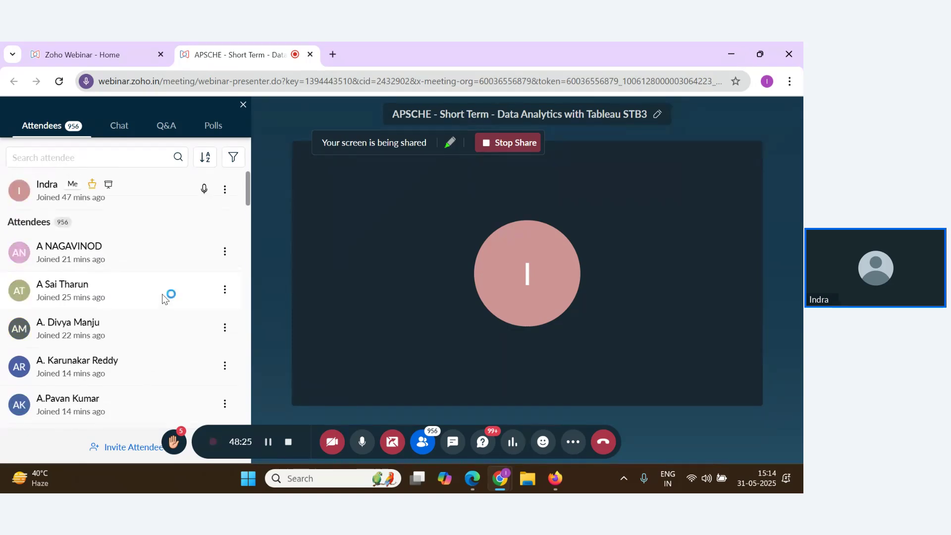
click(115, 150)
text(mid)
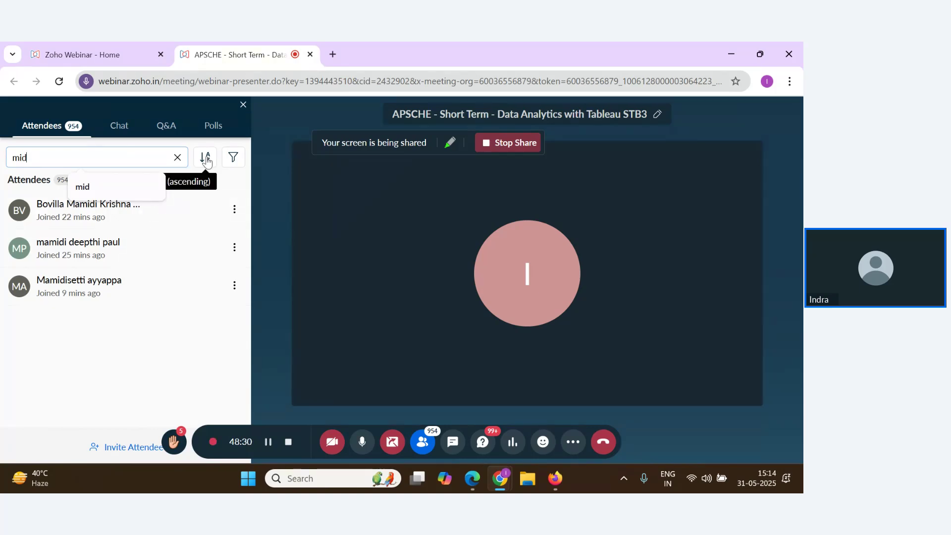
click(177, 158)
scroll(148, 314, down, 3)
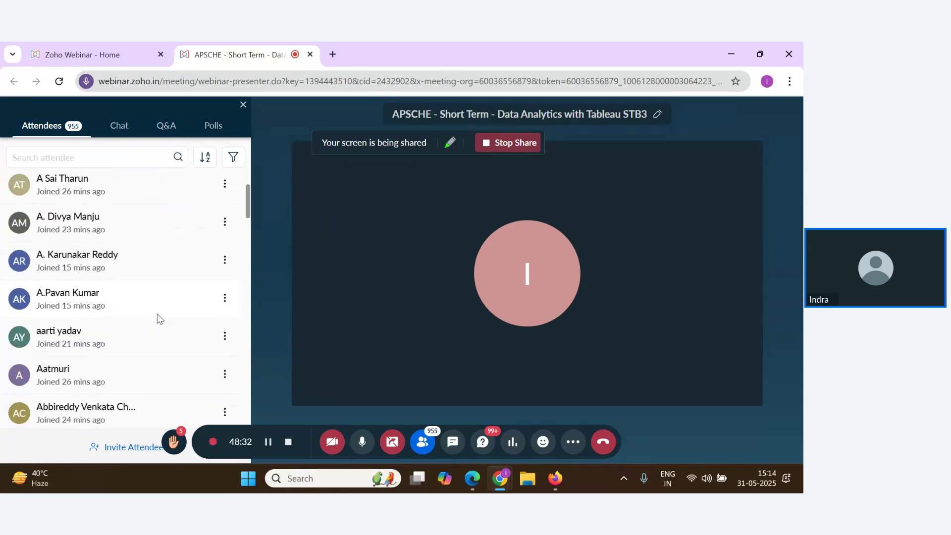
scroll(157, 318, up, 3)
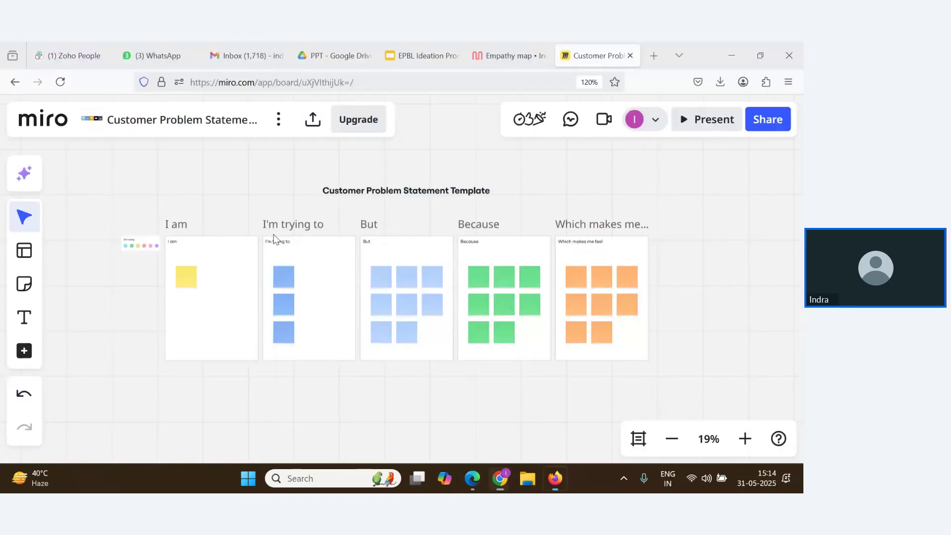
- Go back to the webinar's Q&A and check the attendees' latest feedback on the template explanation
key(alt+Tab)
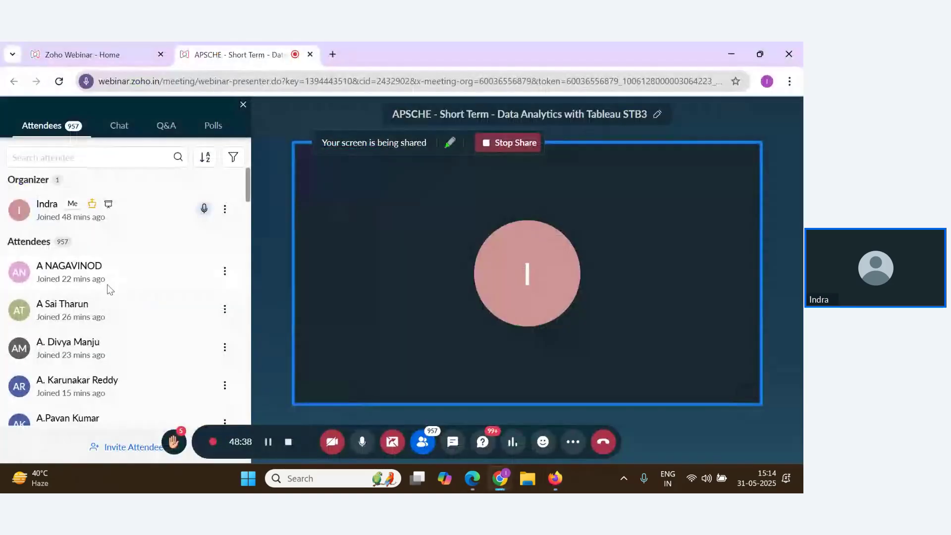
click(168, 130)
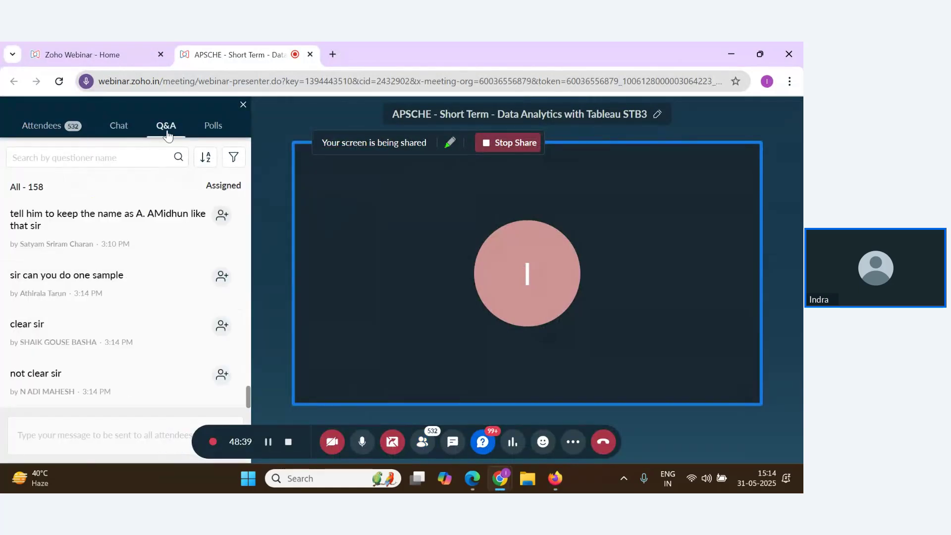
key(alt+Tab)
key(alt+Tab)
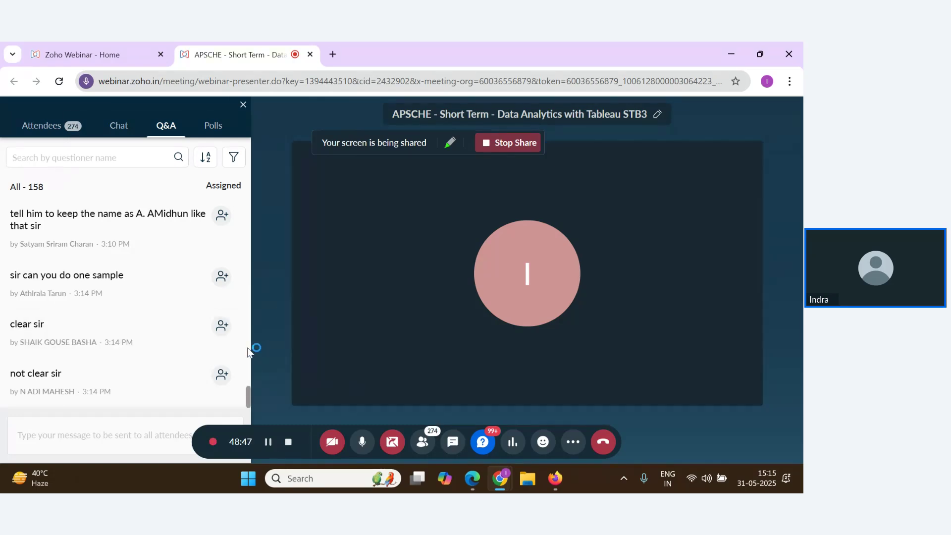
- Switch to the Define Problem Statements PDF in Edge and re-examine its example, problem statement table and field descriptions
key(alt+Tab)
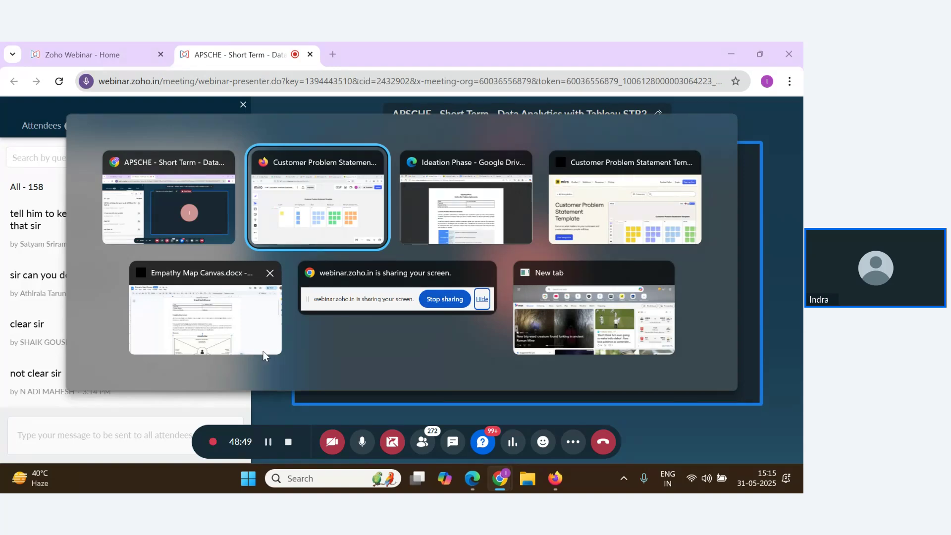
key(alt+Tab)
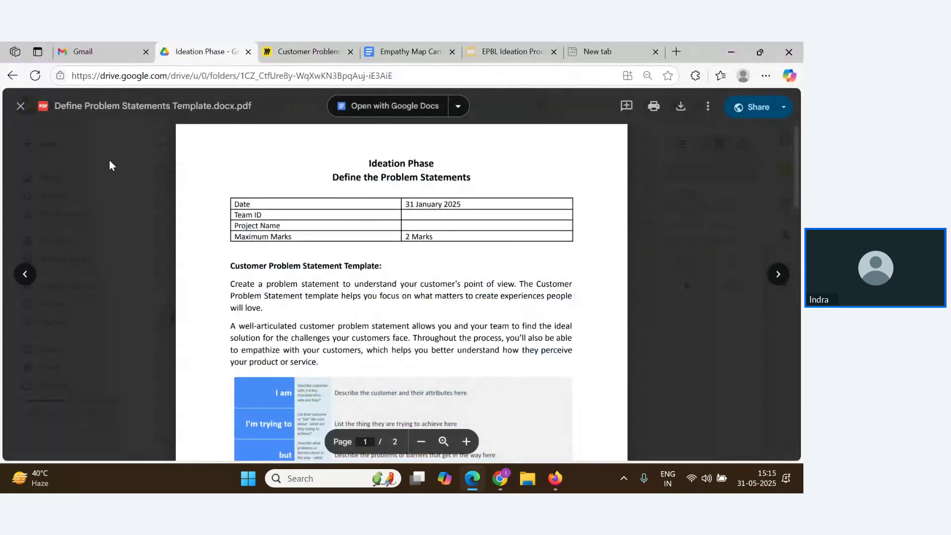
scroll(317, 322, down, 5)
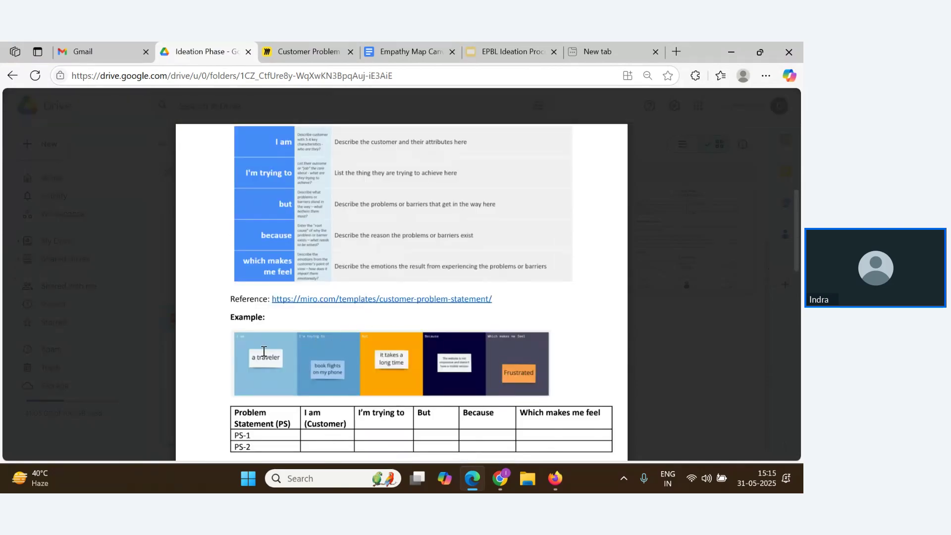
scroll(294, 370, down, 3)
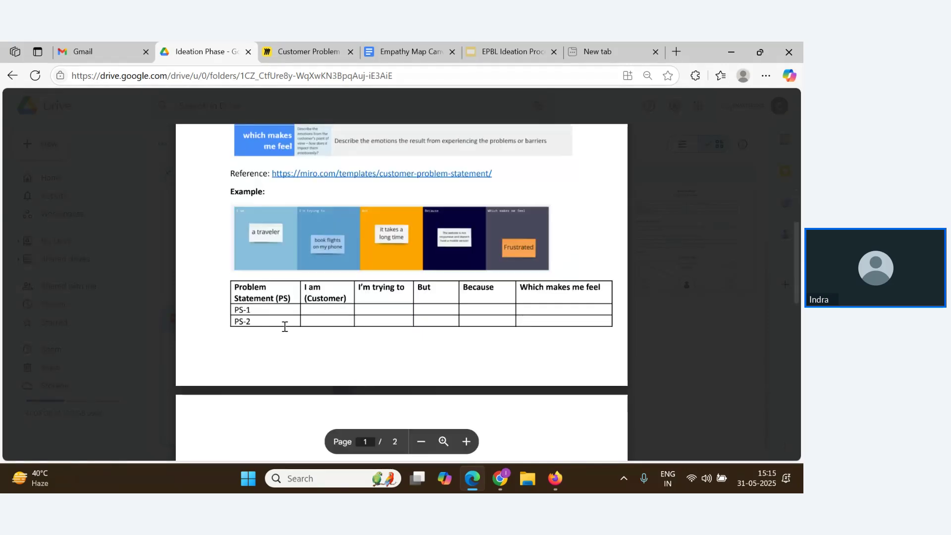
scroll(347, 328, up, 4)
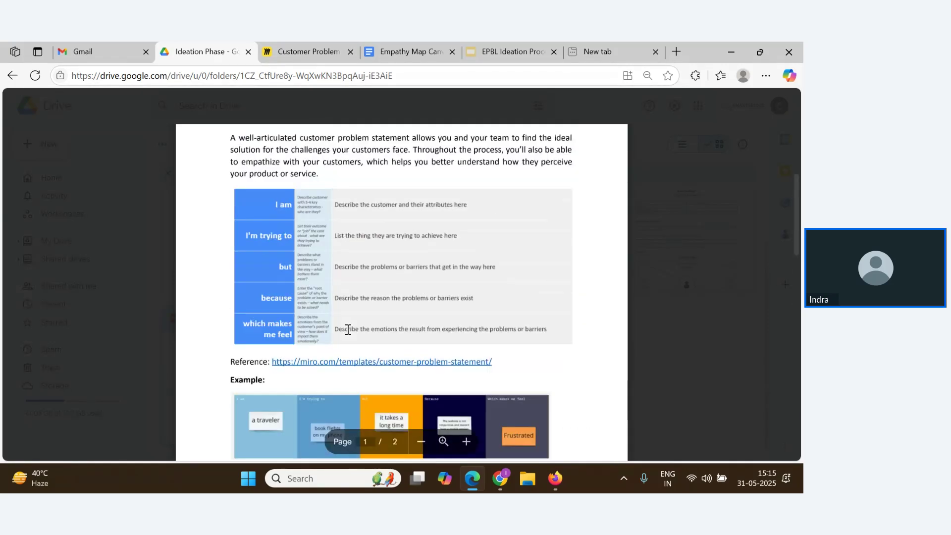